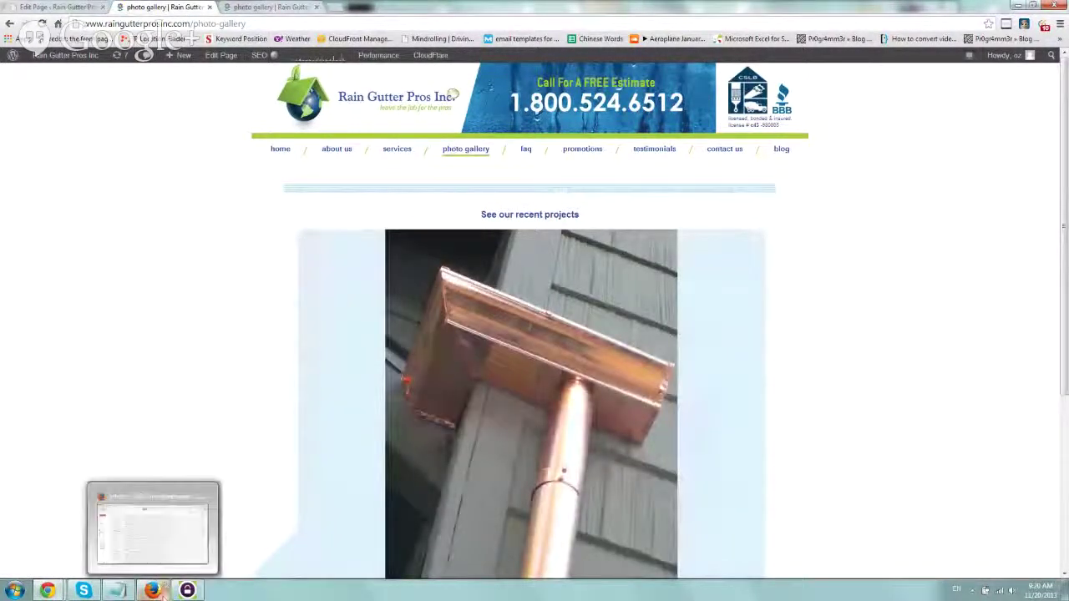
Step: Check that the Visit Contact Page goal's destination is /contact-us, then view the site's contact us page
{"action": "left_click", "coordinate": [163, 593]}
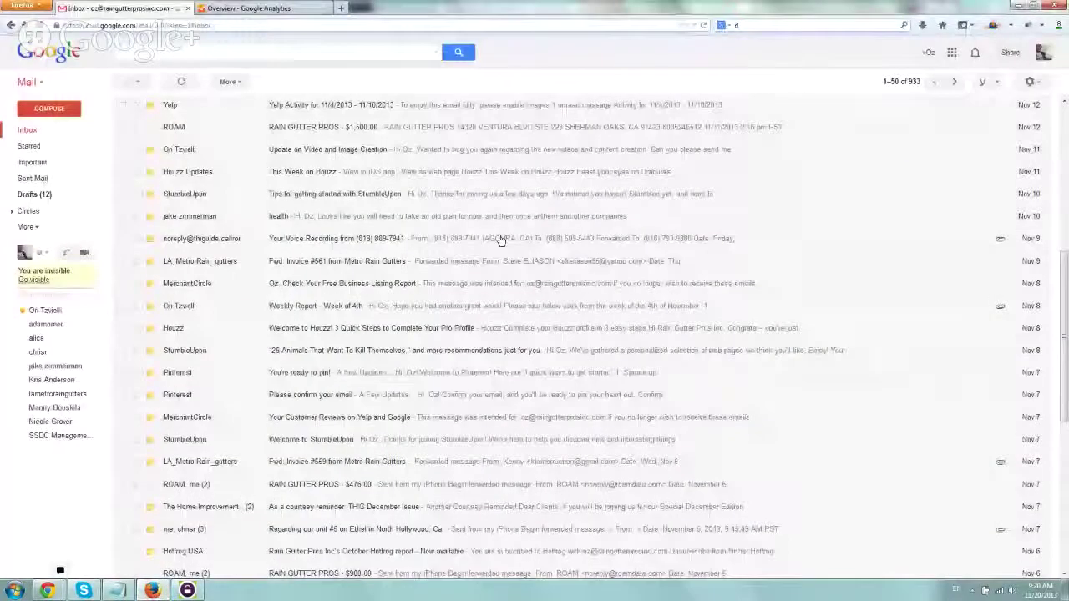
{"action": "left_click", "coordinate": [259, 9]}
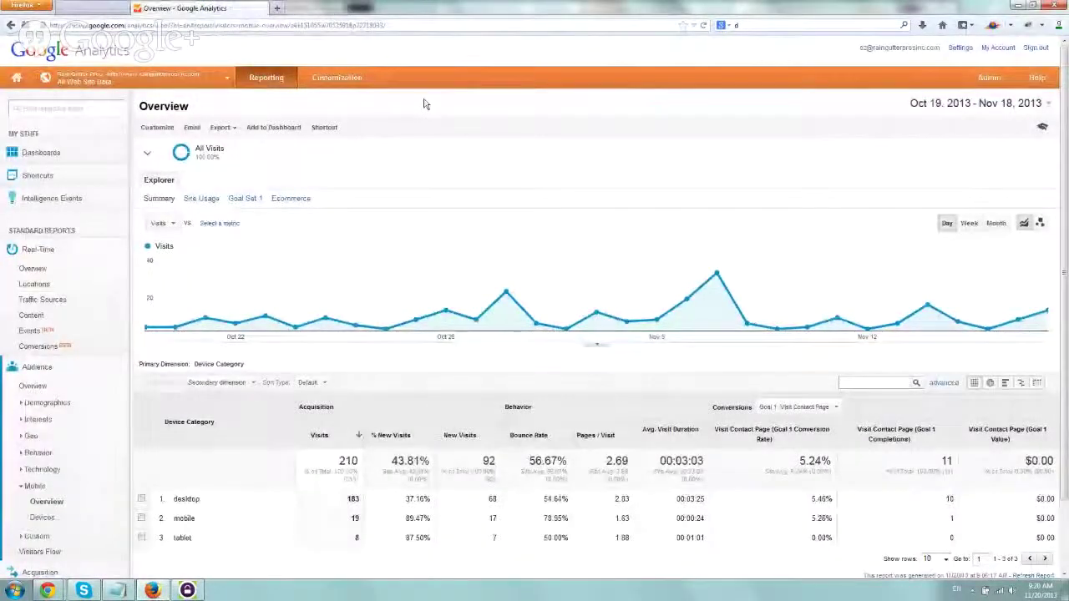
{"action": "left_click", "coordinate": [989, 77]}
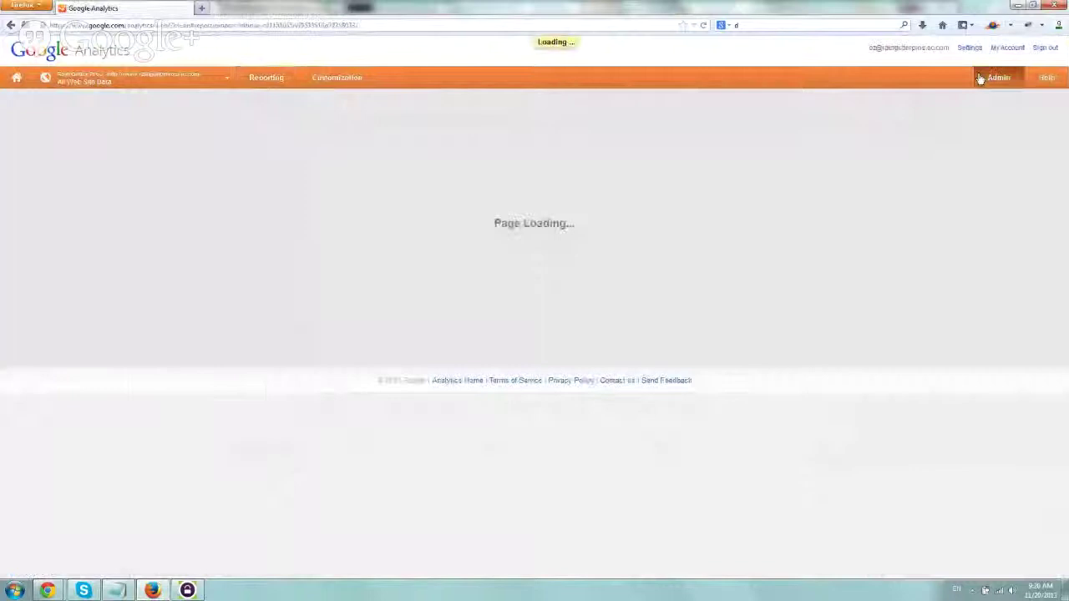
{"action": "left_click", "coordinate": [640, 325]}
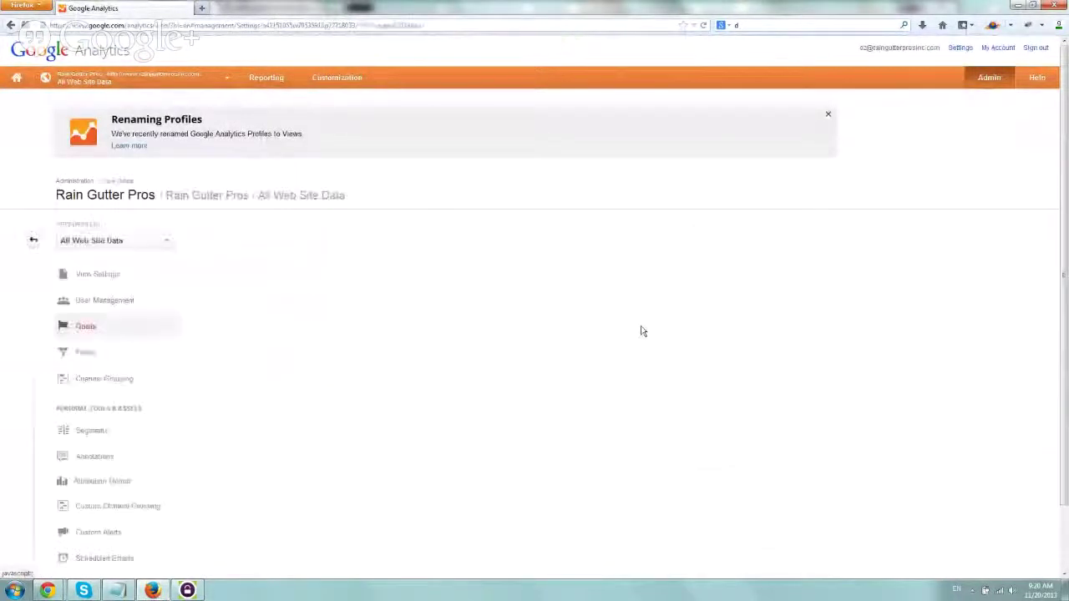
{"action": "left_click", "coordinate": [234, 276]}
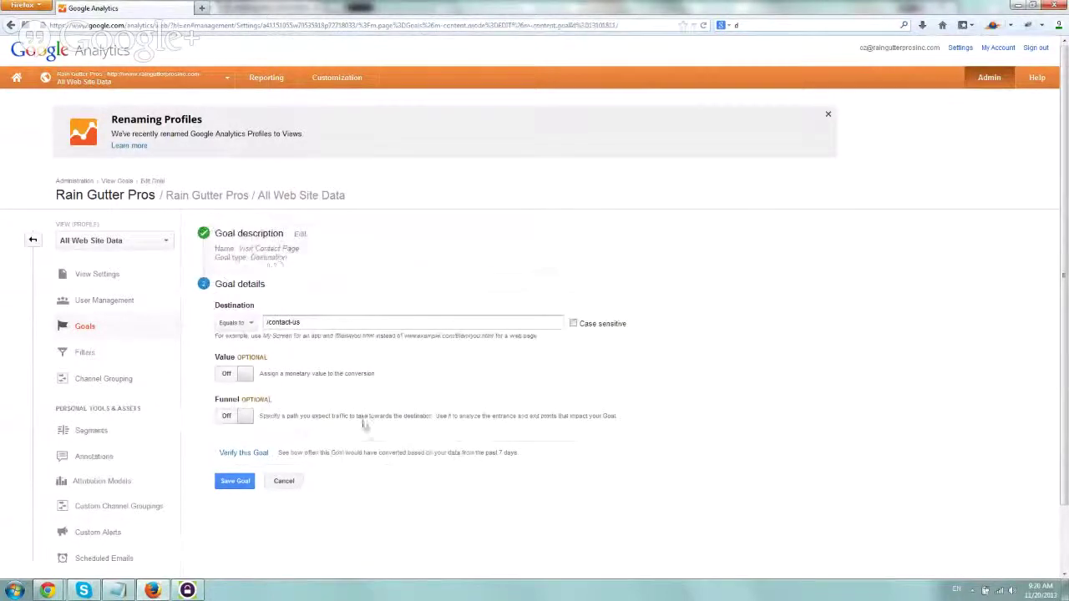
{"action": "triple_click", "coordinate": [270, 323]}
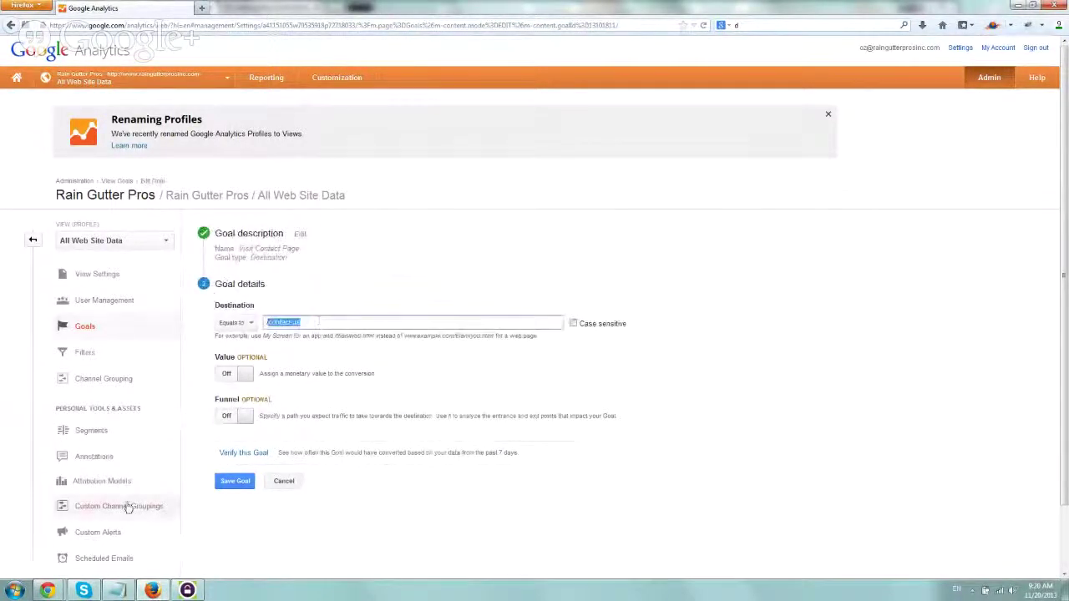
{"action": "mouse_move", "coordinate": [48, 591]}
{"action": "left_click", "coordinate": [75, 539]}
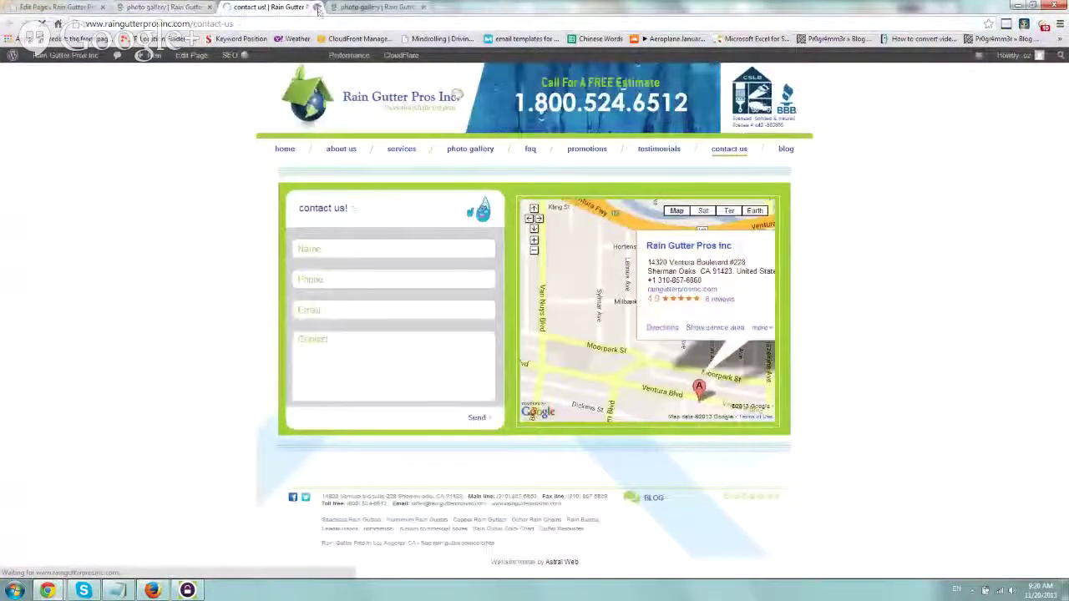
Step: Close the contact us page, highlight the gallery's 'See our recent projects' heading, and go to the WordPress editor
{"action": "left_click", "coordinate": [317, 7]}
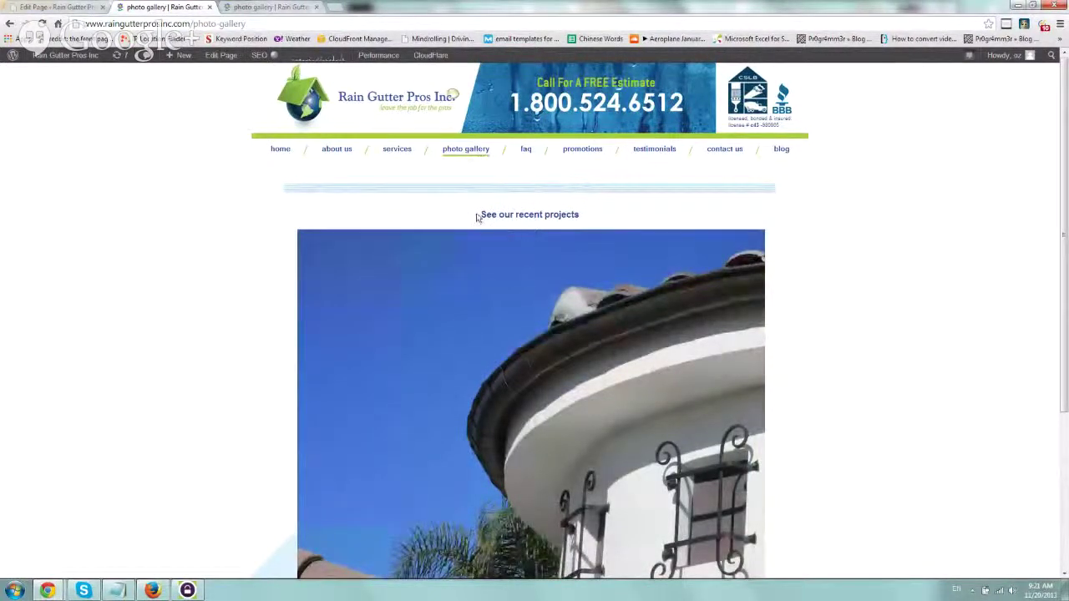
{"action": "left_click_drag", "start_coordinate": [477, 218], "coordinate": [604, 213]}
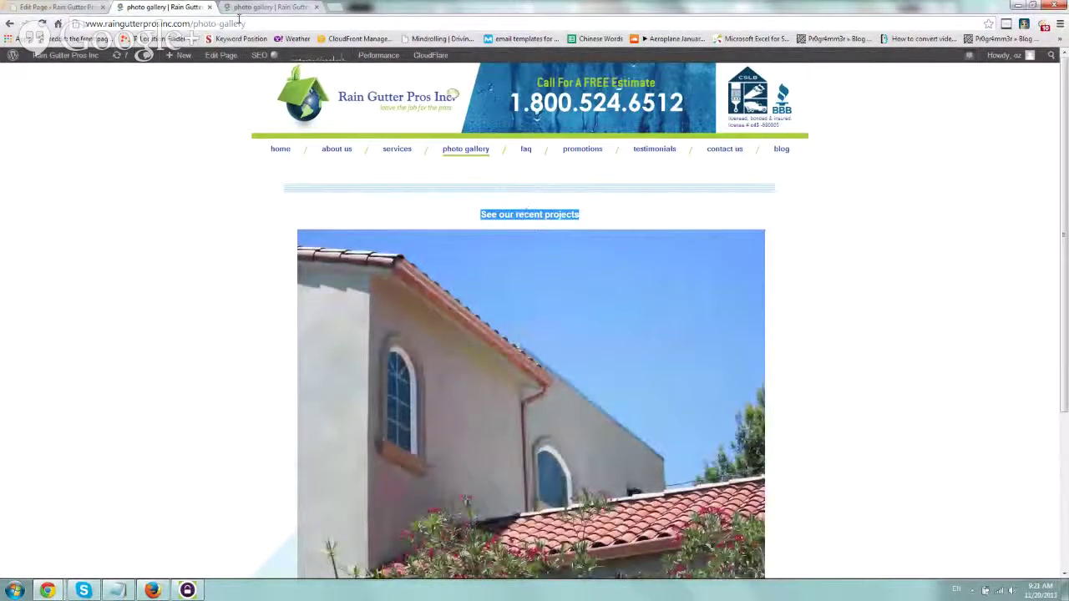
{"action": "left_click", "coordinate": [84, 8]}
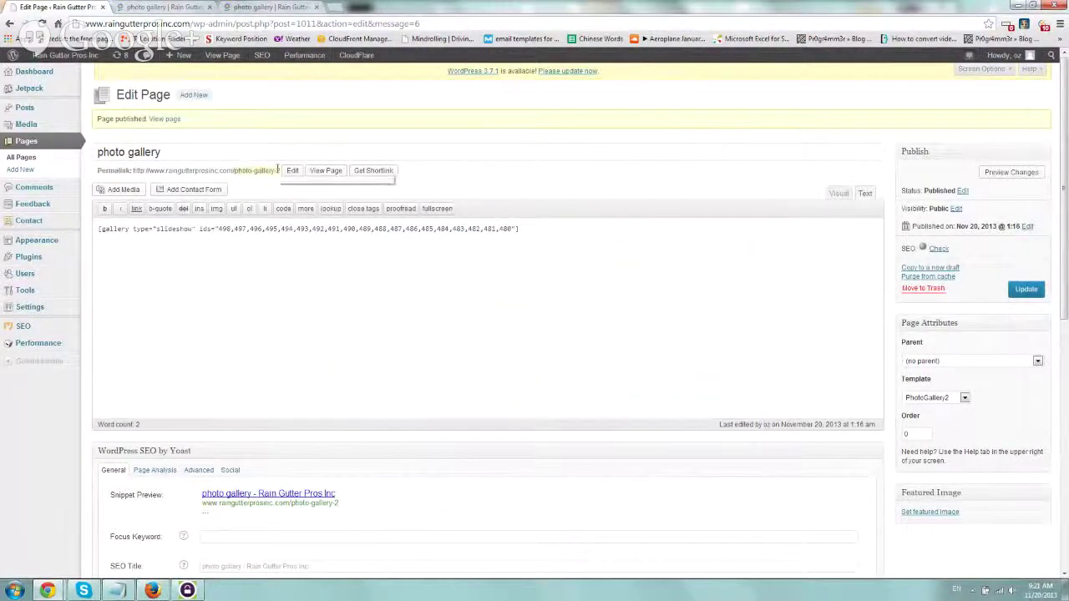
Step: Compare the original gallery's 'See our recent projects' heading with photo-gallery-2's 'Get a Free Estimate Today!'
{"action": "left_click", "coordinate": [171, 7]}
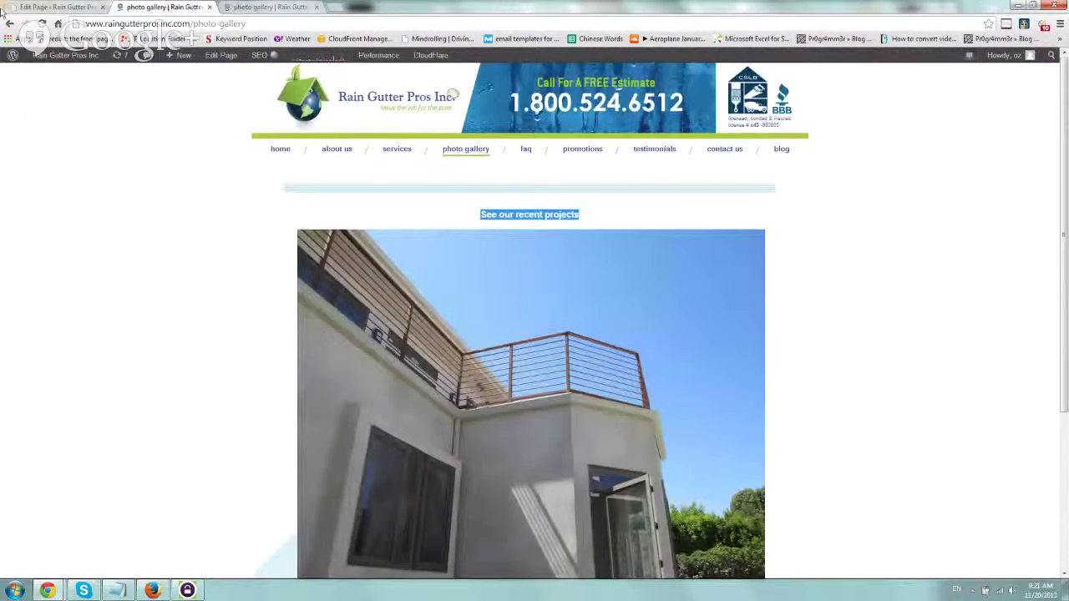
{"action": "left_click", "coordinate": [191, 232]}
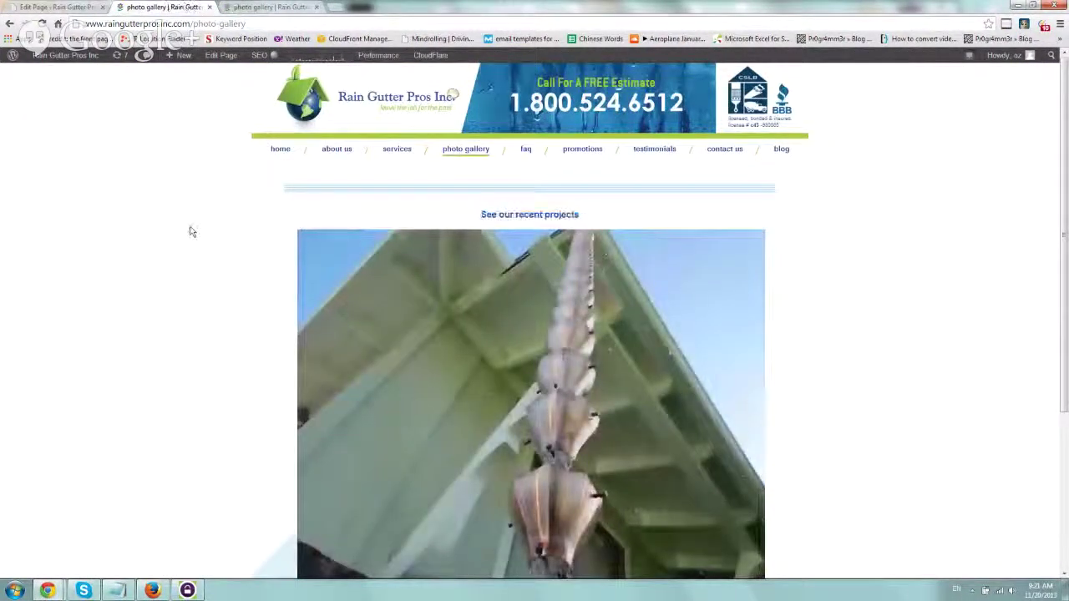
{"action": "left_click_drag", "start_coordinate": [477, 220], "coordinate": [608, 213]}
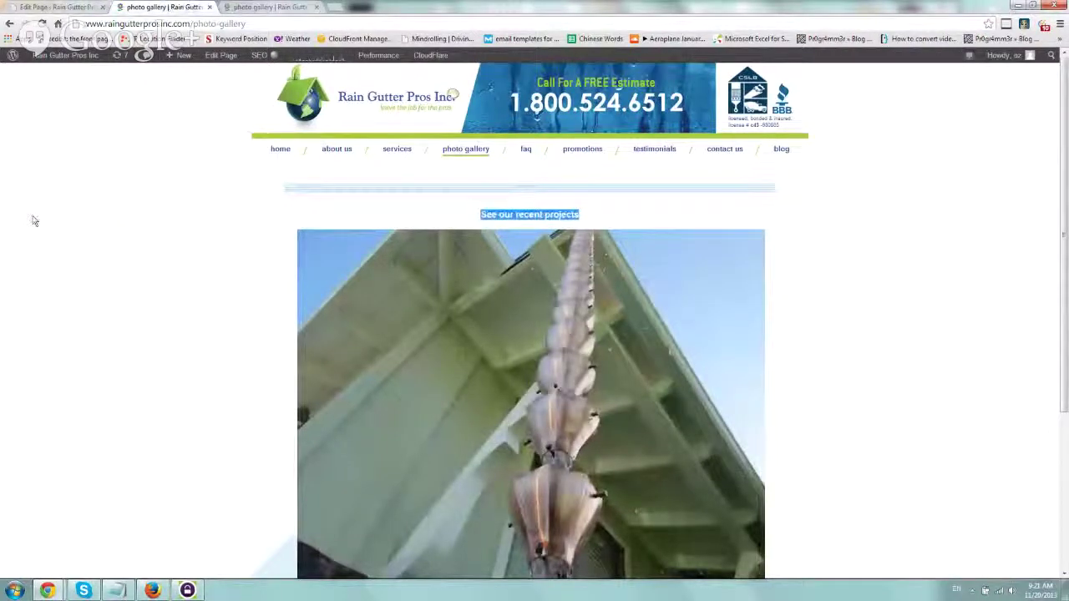
{"action": "left_click", "coordinate": [260, 8]}
{"action": "left_click_drag", "start_coordinate": [246, 25], "coordinate": [266, 25]}
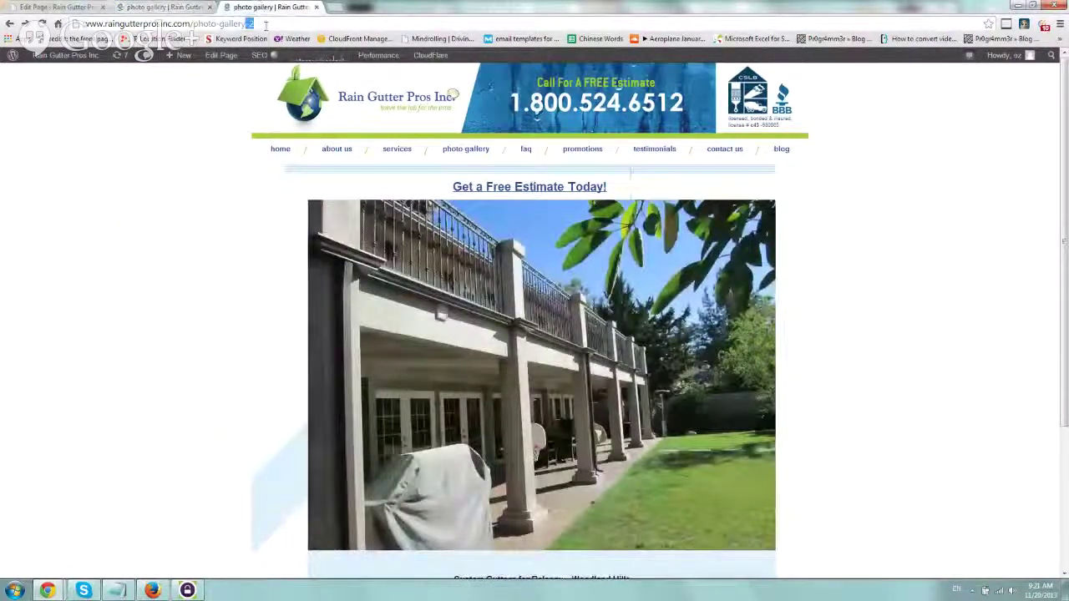
{"action": "left_click_drag", "start_coordinate": [453, 187], "coordinate": [619, 188]}
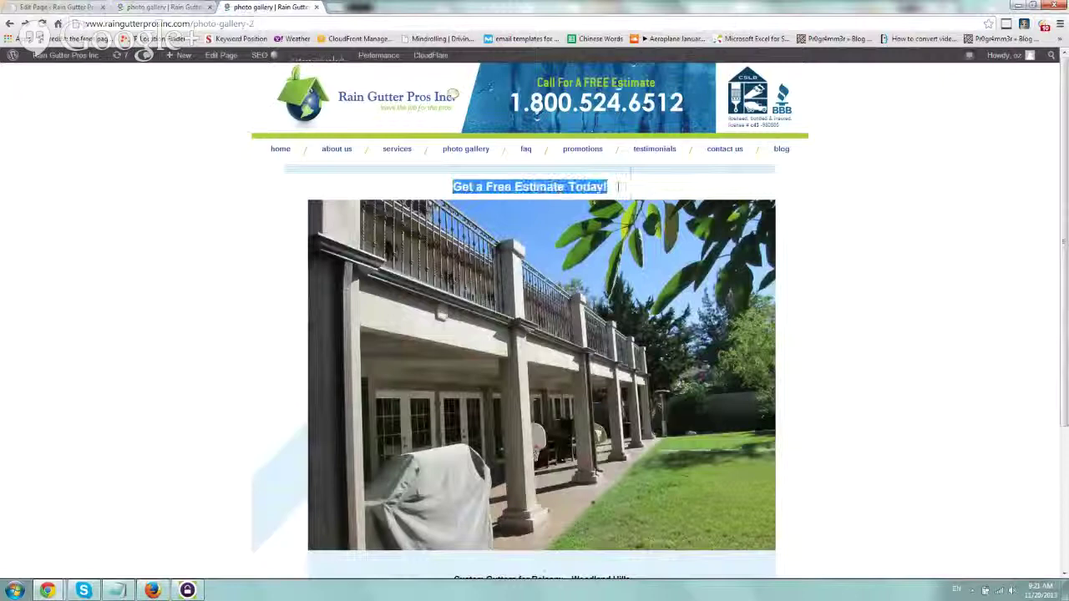
{"action": "left_click", "coordinate": [622, 188]}
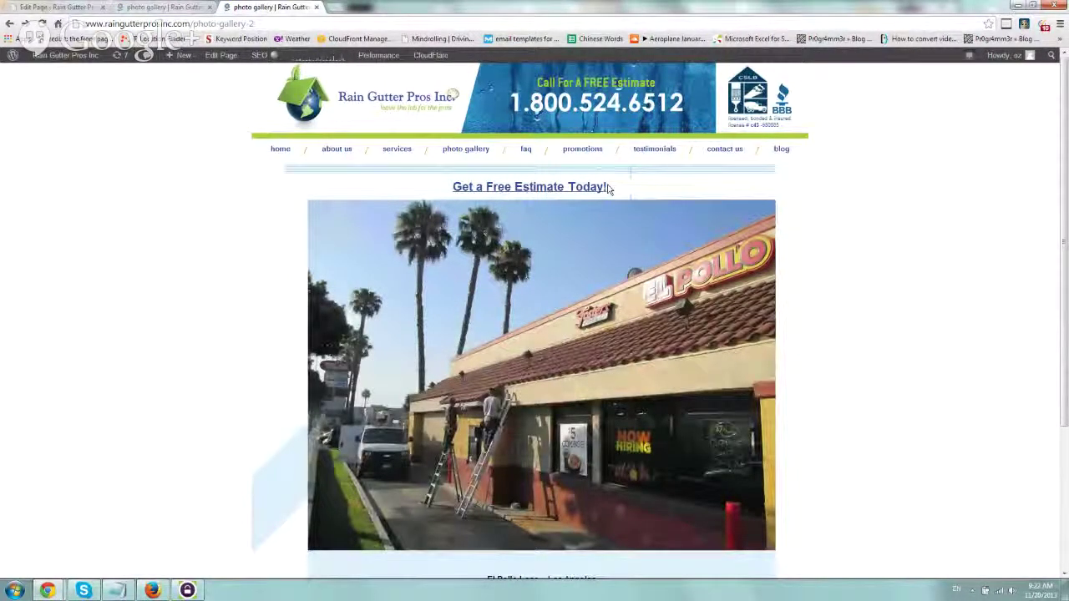
{"action": "key", "text": "ctrl+shift+Tab"}
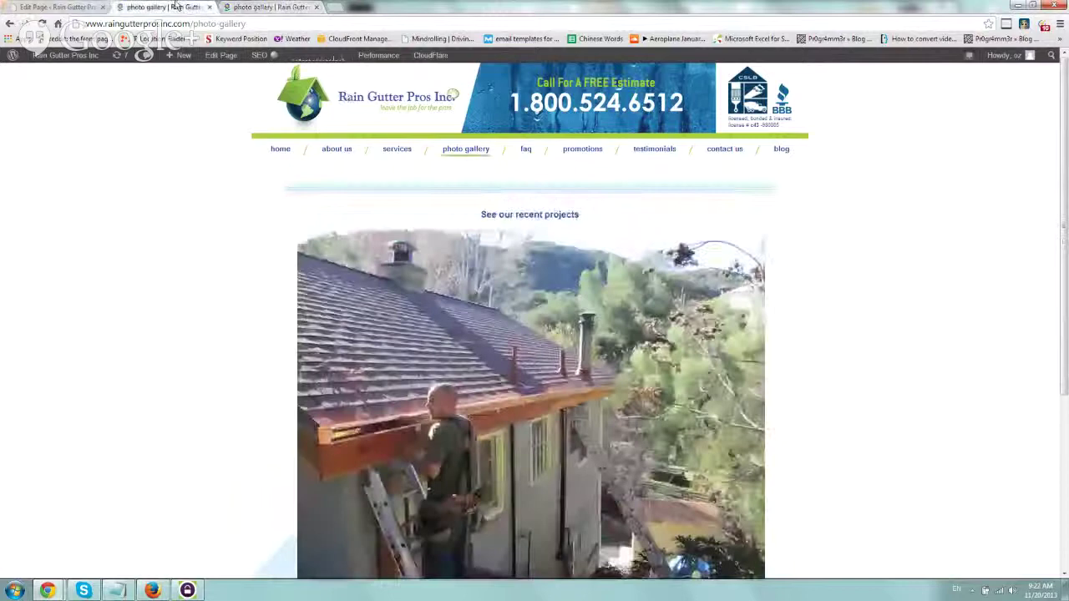
{"action": "left_click_drag", "start_coordinate": [480, 215], "coordinate": [580, 214]}
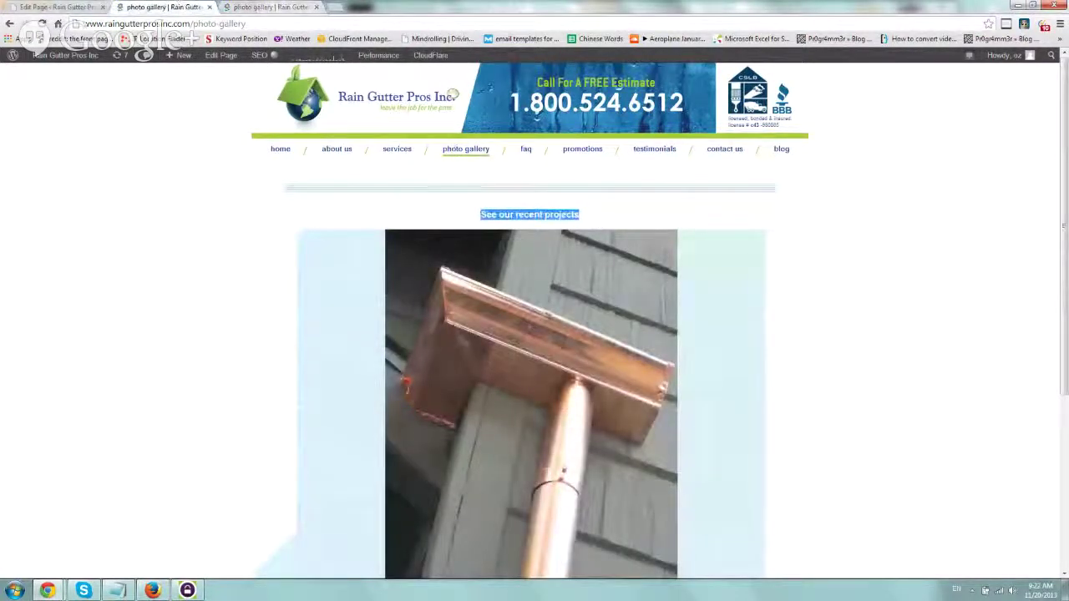
{"action": "left_click", "coordinate": [266, 6]}
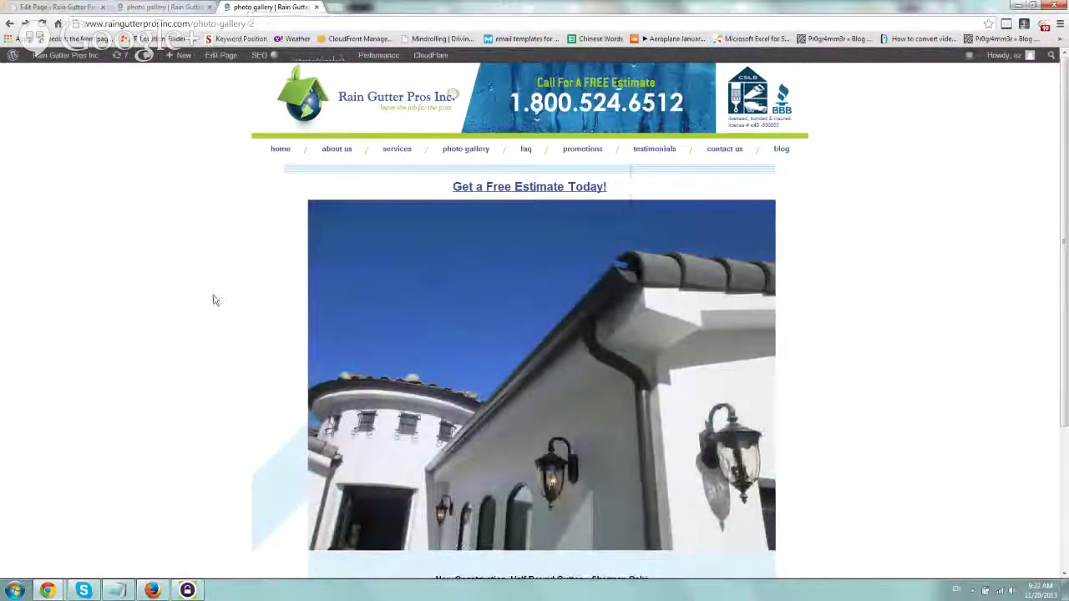
Step: Find the 'Experiment to improve goal conversion' section in Analytics and grab the photo gallery page address
{"action": "left_click", "coordinate": [151, 591]}
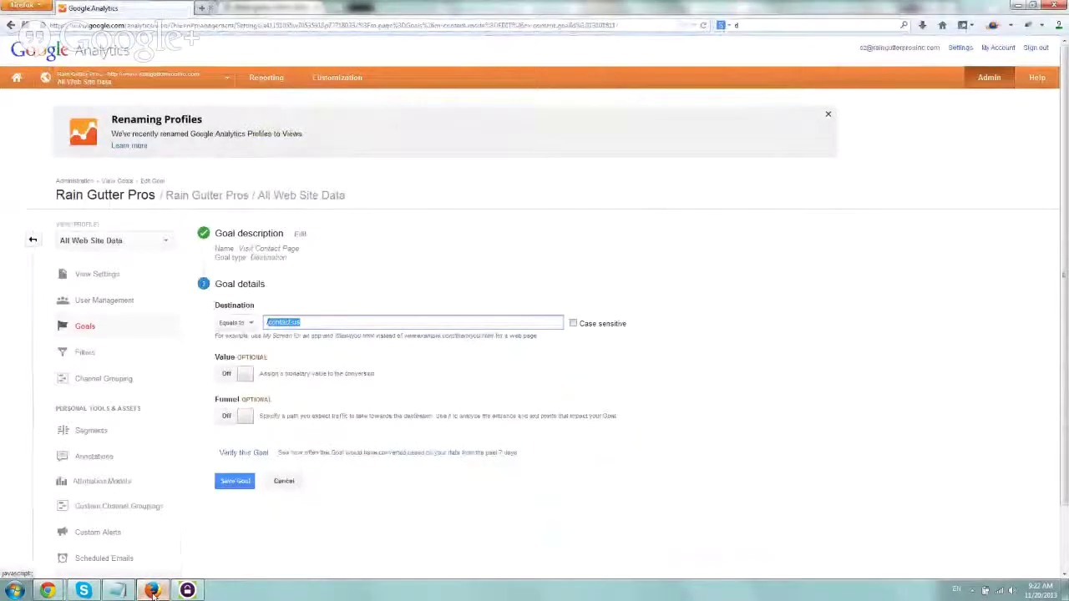
{"action": "left_click", "coordinate": [258, 79]}
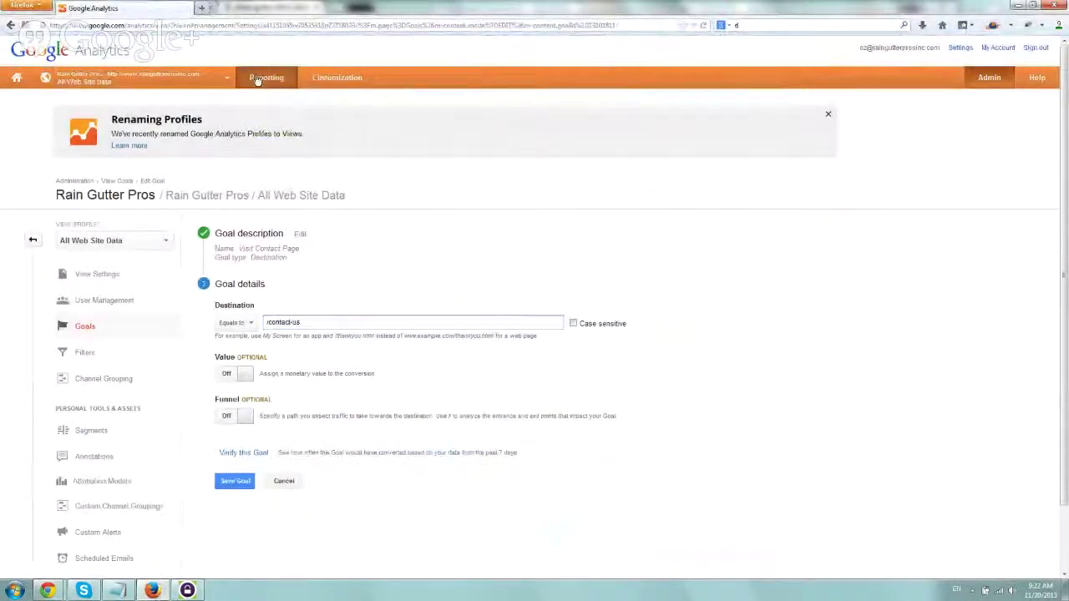
{"action": "scroll", "coordinate": [143, 322], "scroll_direction": "down", "scroll_amount": 2}
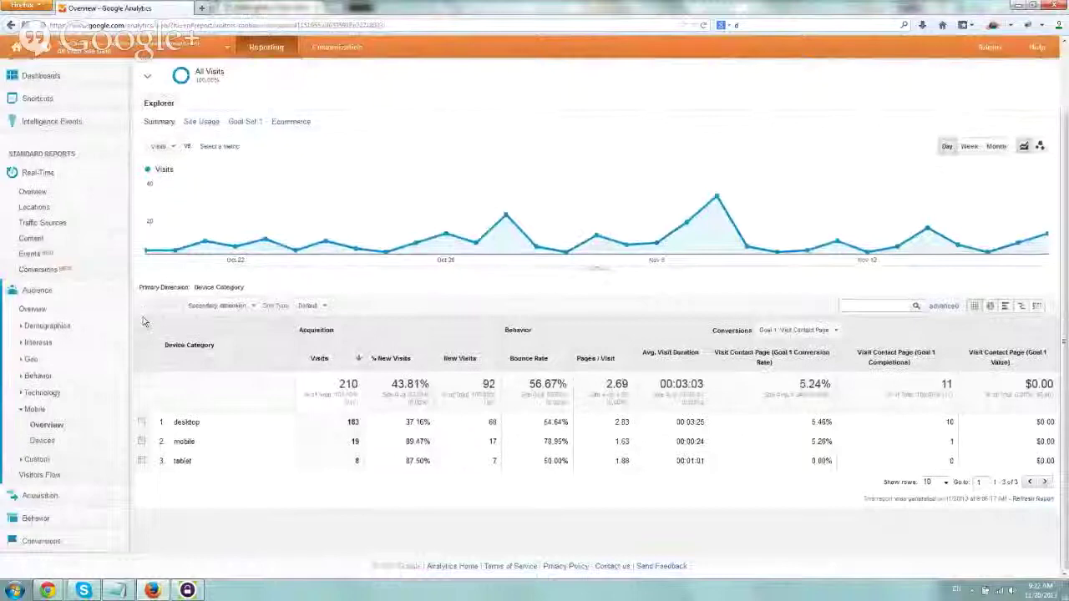
{"action": "scroll", "coordinate": [143, 318], "scroll_direction": "down", "scroll_amount": 3}
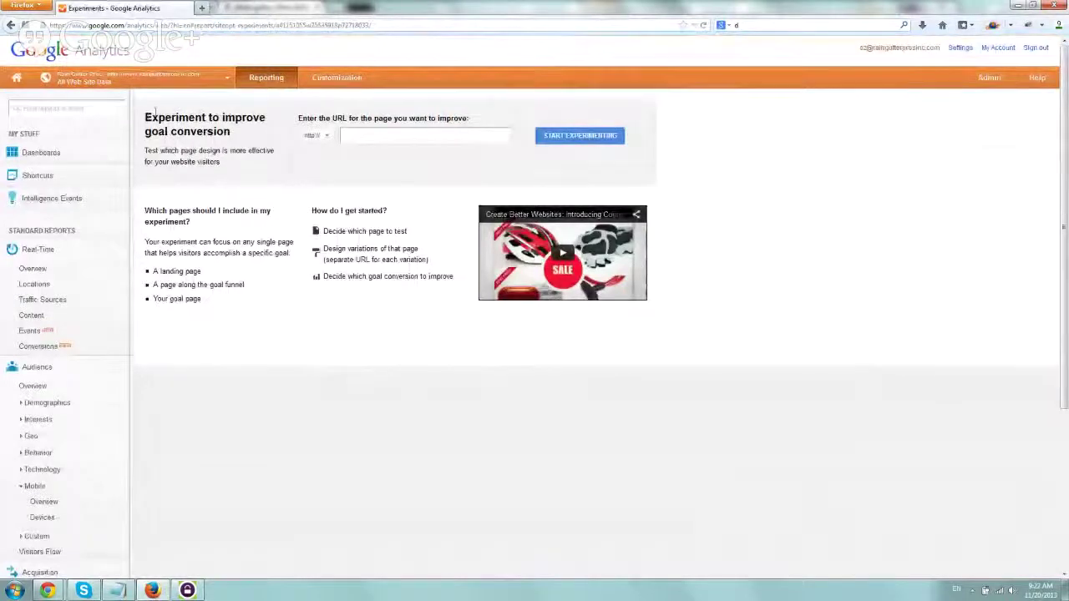
{"action": "left_click_drag", "start_coordinate": [145, 115], "coordinate": [240, 135]}
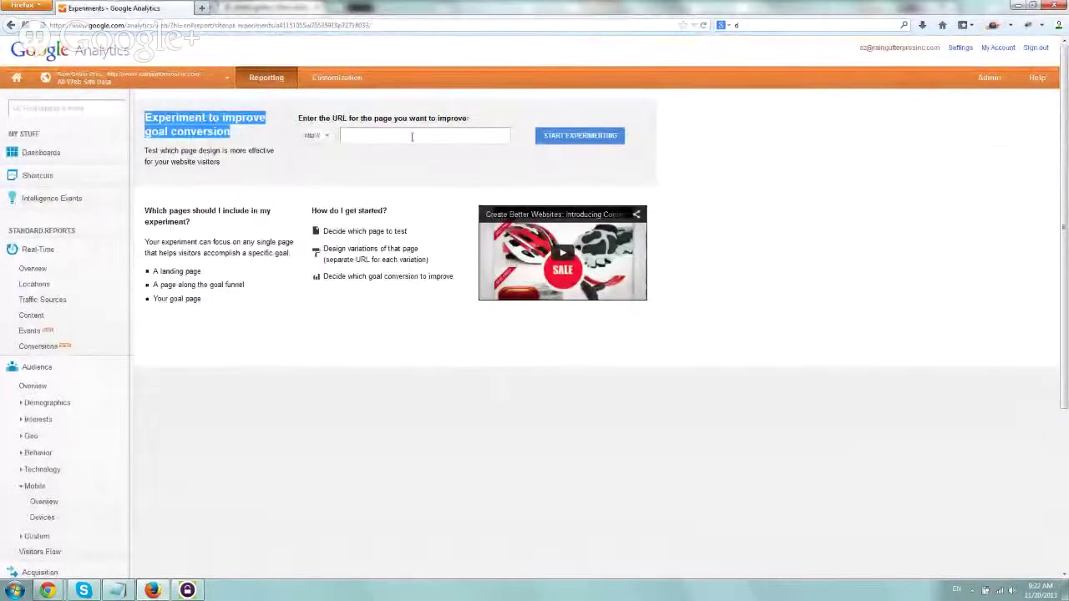
{"action": "mouse_move", "coordinate": [47, 591]}
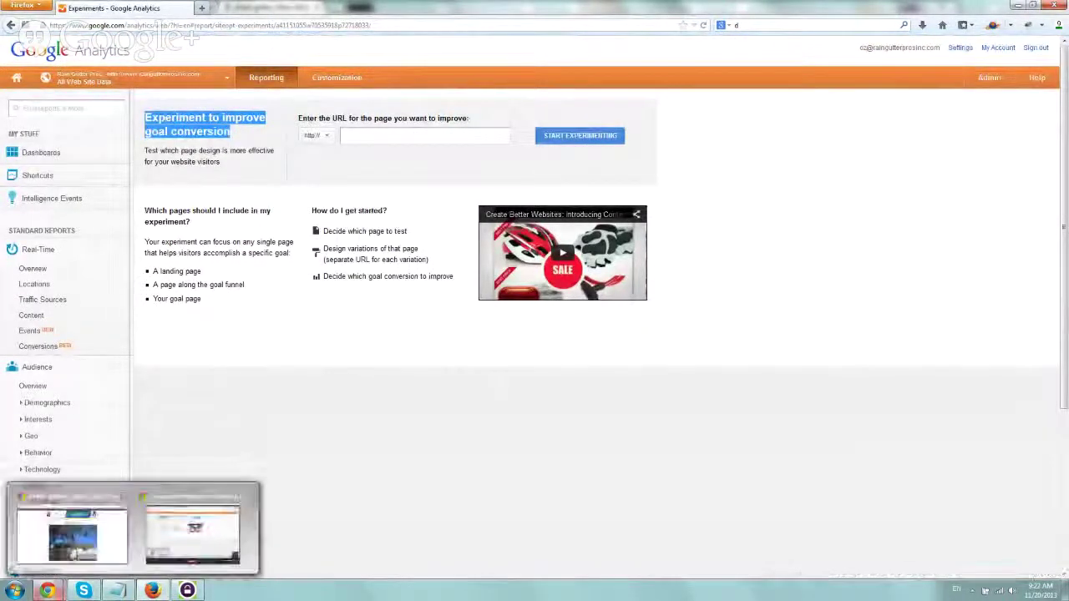
{"action": "left_click", "coordinate": [96, 524]}
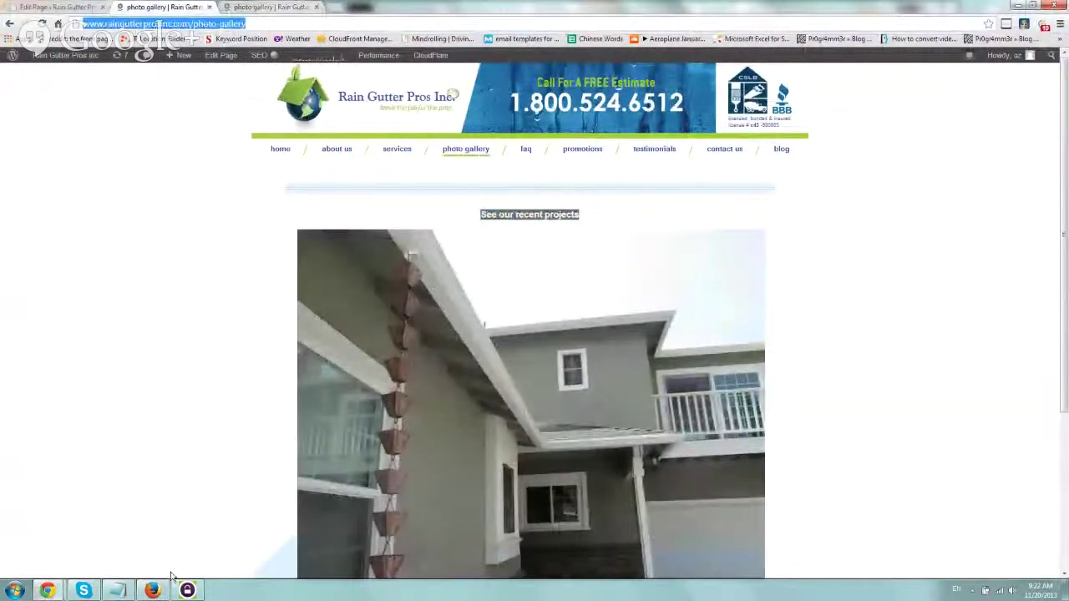
{"action": "left_click", "coordinate": [152, 590]}
{"action": "left_click_drag", "start_coordinate": [299, 117], "coordinate": [470, 119]}
{"action": "left_click", "coordinate": [432, 135]}
{"action": "type", "text": "http://www.raingutterprosinc.com/photo-gallery/"}
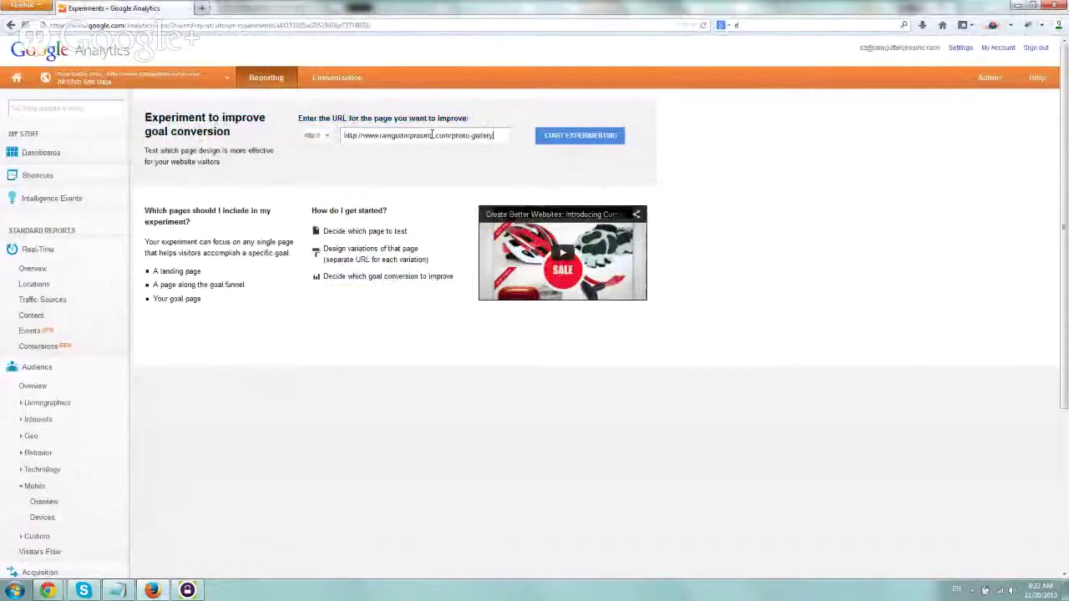
{"action": "key", "text": "Home"}
{"action": "key", "text": "Delete"}
{"action": "key", "text": "Delete"}
{"action": "key", "text": "Delete"}
{"action": "key", "text": "Delete"}
{"action": "key", "text": "Delete"}
{"action": "key", "text": "Delete"}
{"action": "key", "text": "Delete"}
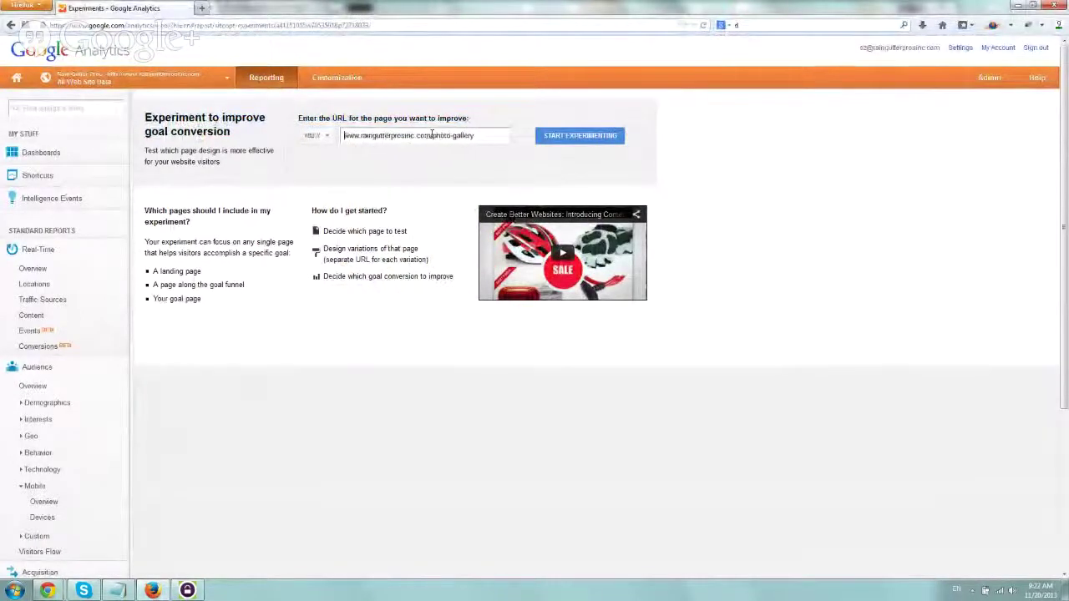
{"action": "left_click_drag", "start_coordinate": [491, 136], "coordinate": [342, 136]}
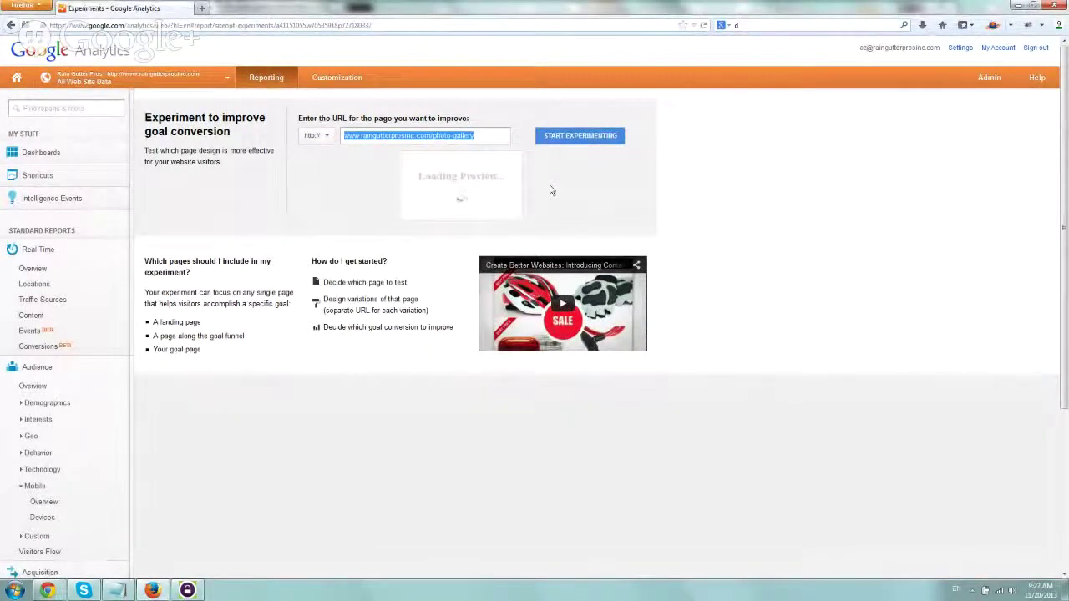
{"action": "left_click", "coordinate": [580, 137]}
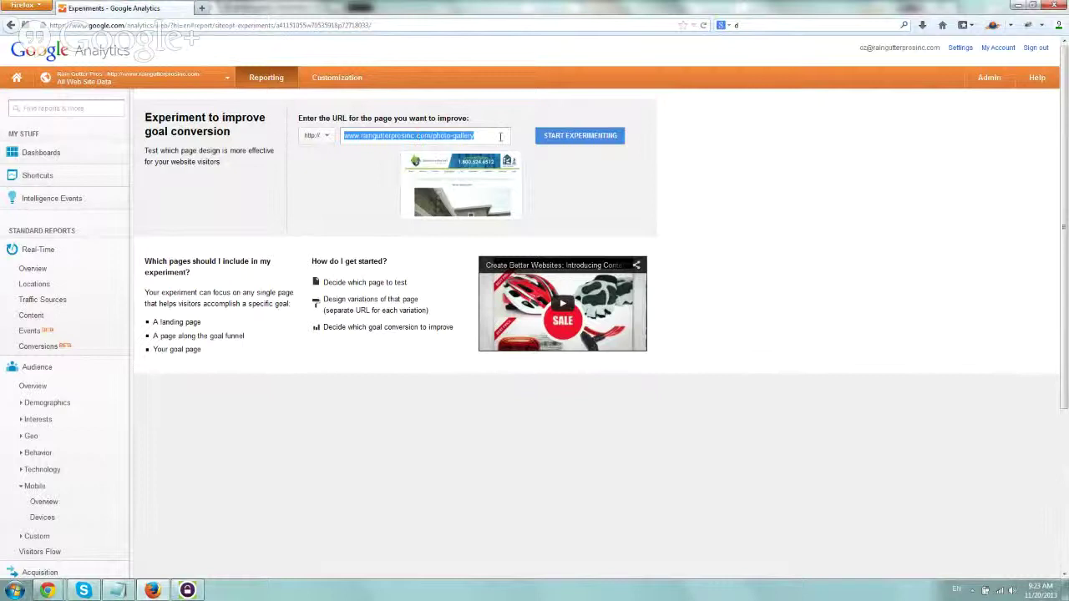
{"action": "left_click", "coordinate": [577, 136]}
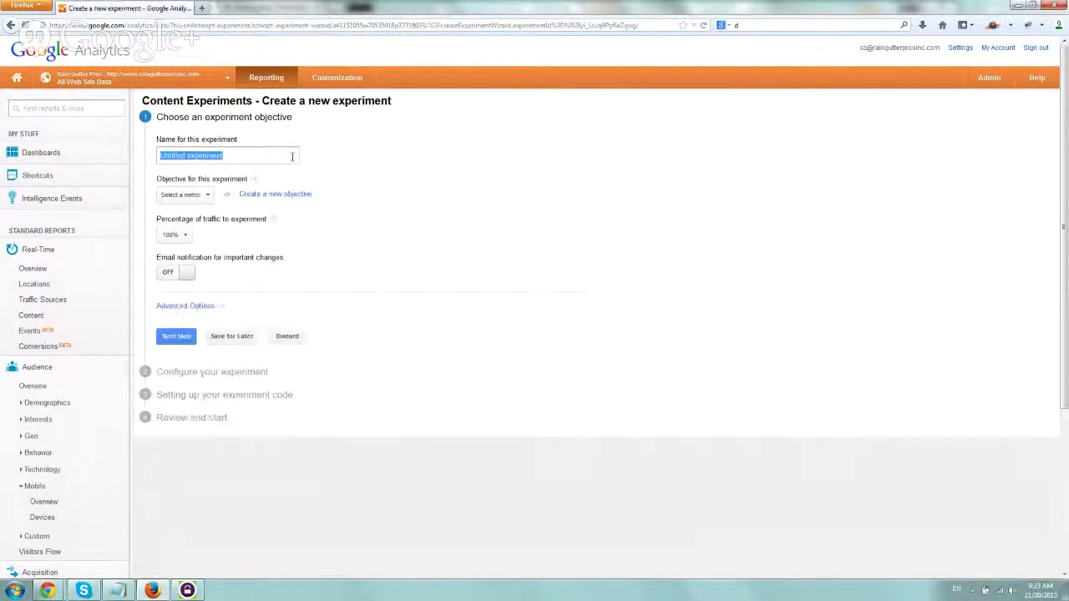
Step: Name the experiment 'More visits to contact page' with Visit Contact Page (Goal 1 Completions) as objective
{"action": "type", "text": "More visits to cont"}
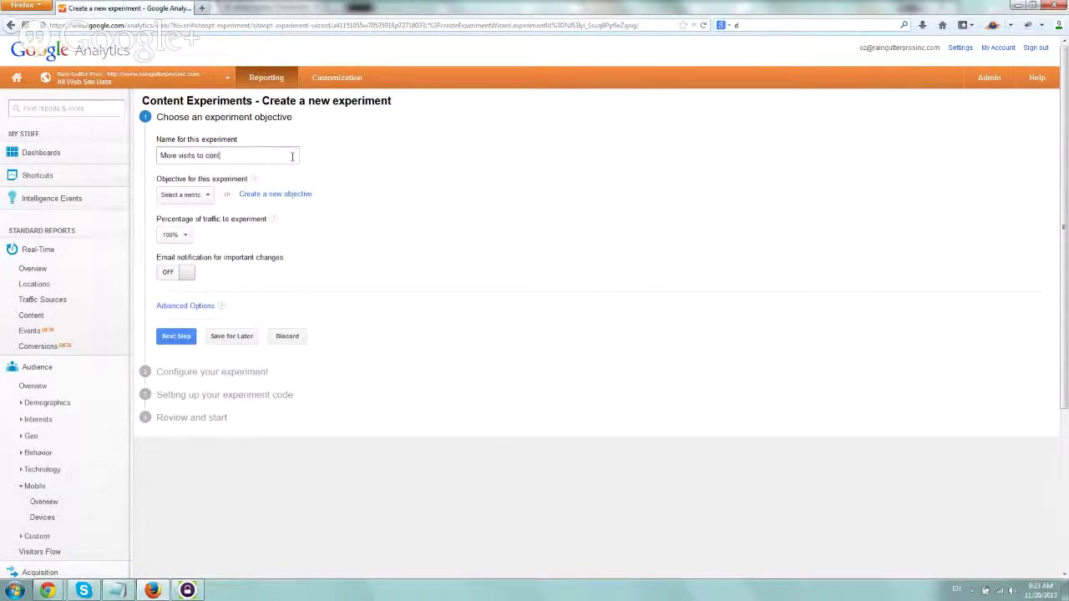
{"action": "type", "text": "act p"}
{"action": "key", "text": "BackSpace"}
{"action": "left_click_drag", "start_coordinate": [157, 179], "coordinate": [219, 180]}
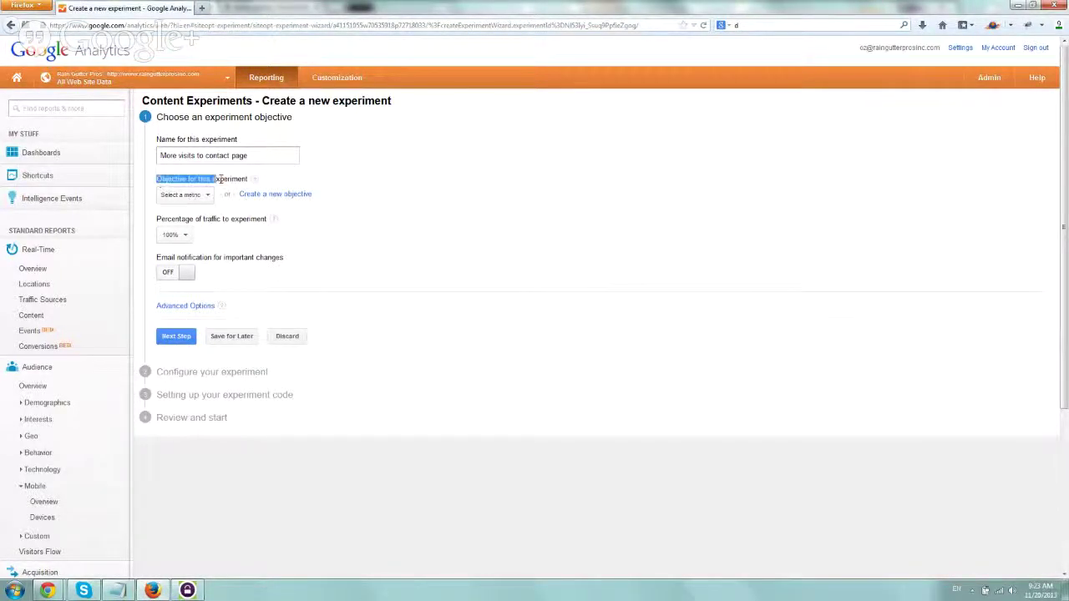
{"action": "left_click", "coordinate": [219, 179]}
{"action": "left_click", "coordinate": [199, 195]}
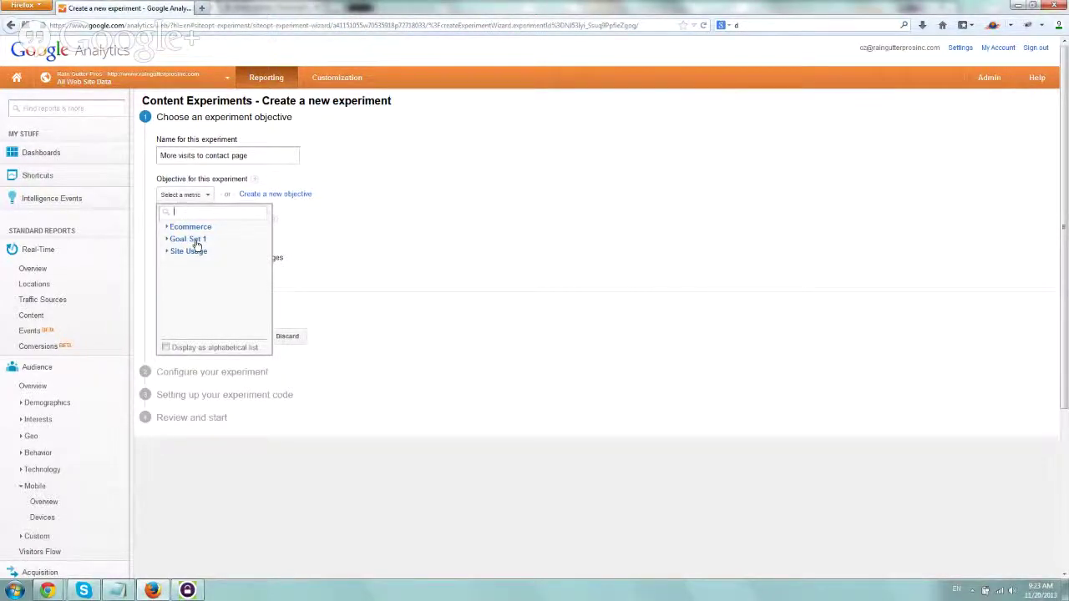
{"action": "left_click", "coordinate": [195, 240]}
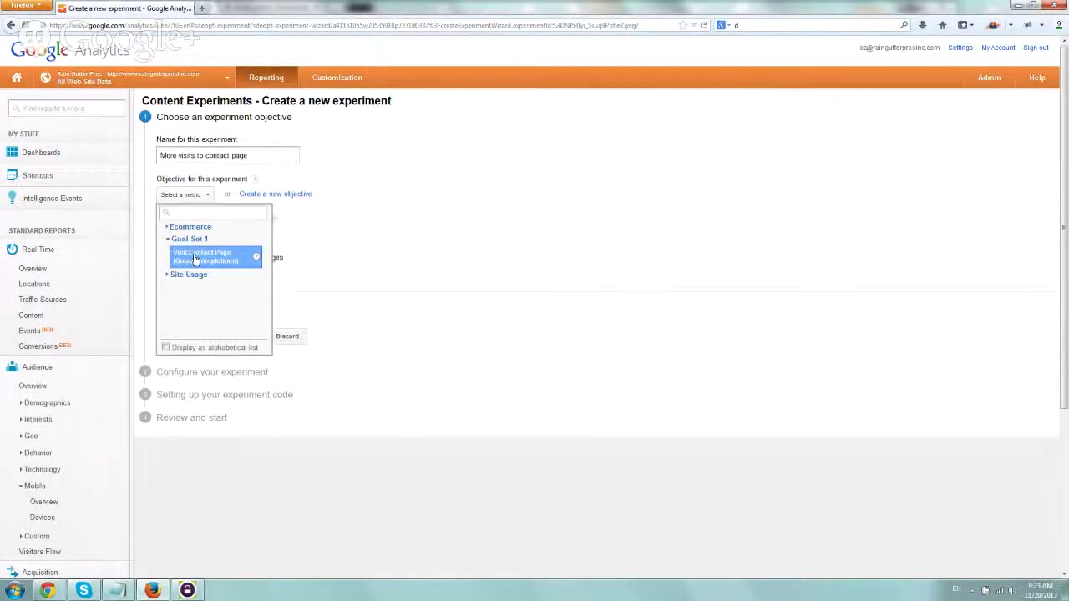
{"action": "left_click", "coordinate": [215, 259]}
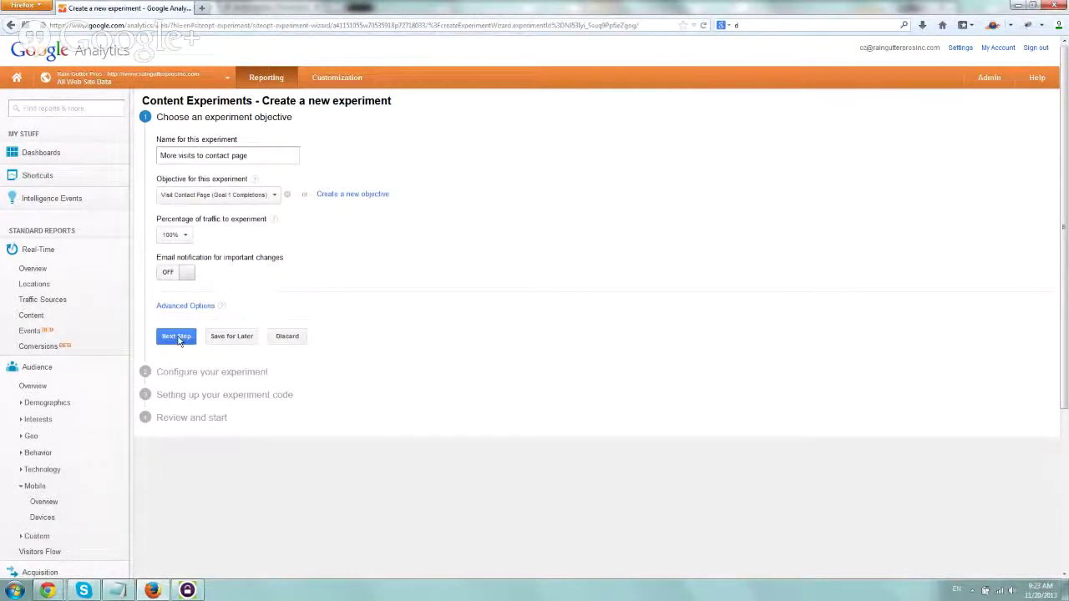
Step: Turn email notifications on and continue to the next step
{"action": "left_click", "coordinate": [191, 274]}
{"action": "left_click", "coordinate": [258, 279]}
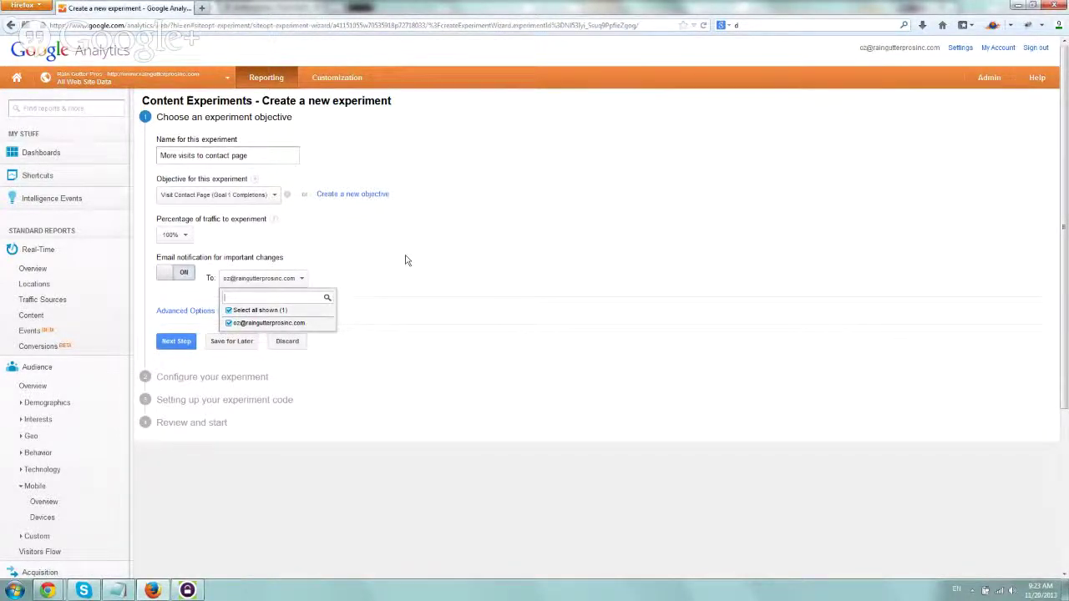
{"action": "left_click", "coordinate": [344, 293]}
{"action": "left_click", "coordinate": [172, 345]}
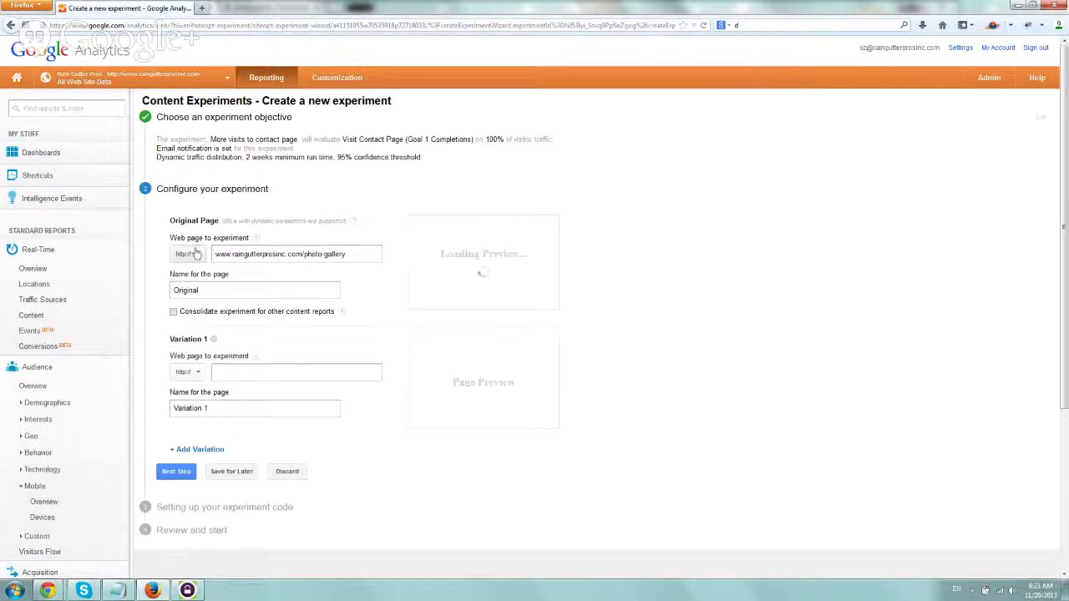
Step: Rename the original page to 'Original Photo Gallery'
{"action": "left_click_drag", "start_coordinate": [215, 292], "coordinate": [131, 292]}
{"action": "left_click", "coordinate": [214, 292]}
{"action": "type", "text": "P"}
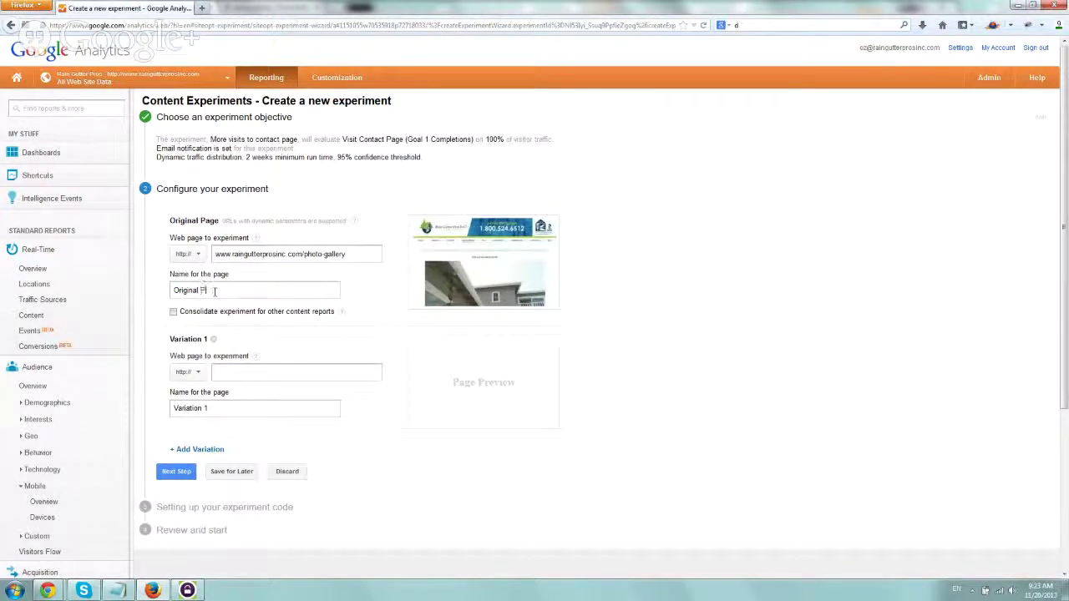
{"action": "type", "text": "hoto Gallery"}
Step: Set Variation 1 to the photo-gallery-2 URL, name it 'Variation 1 - Photo Gallery', and continue
{"action": "left_click_drag", "start_coordinate": [170, 340], "coordinate": [209, 339]}
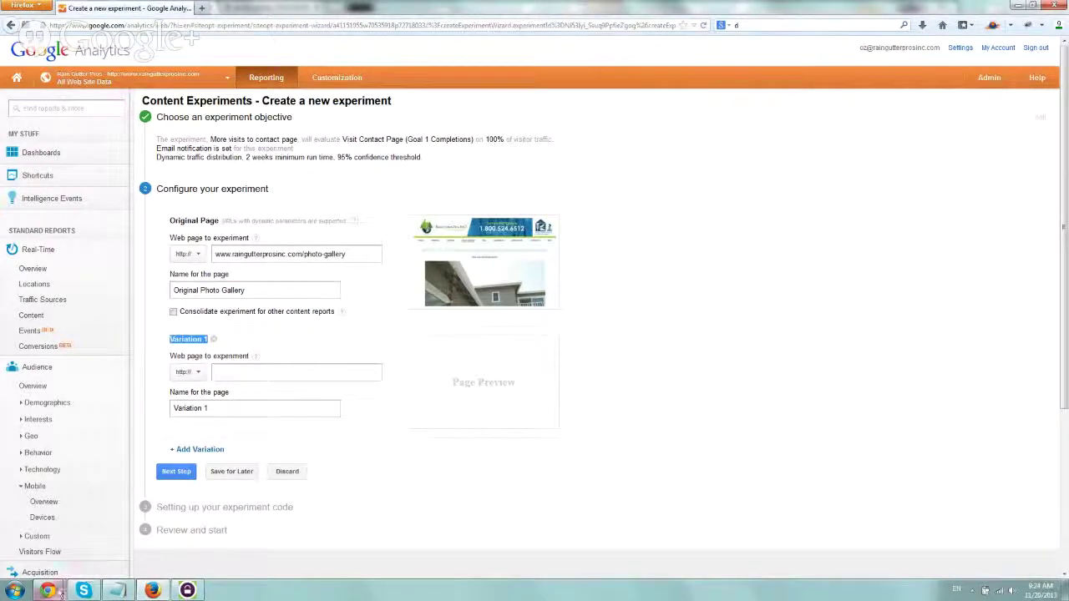
{"action": "mouse_move", "coordinate": [46, 590]}
{"action": "left_click", "coordinate": [69, 532]}
{"action": "key", "text": "ctrl+Tab"}
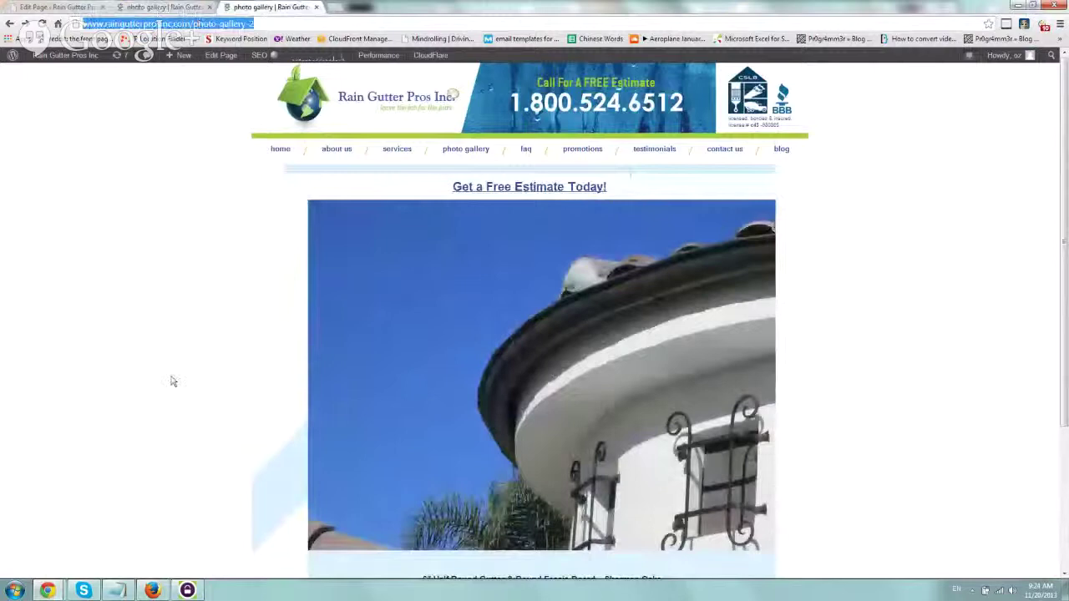
{"action": "key", "text": "alt+Tab"}
{"action": "left_click", "coordinate": [254, 373]}
{"action": "type", "text": "http://www.raingutterpresinc.com/photo-gallery-2"}
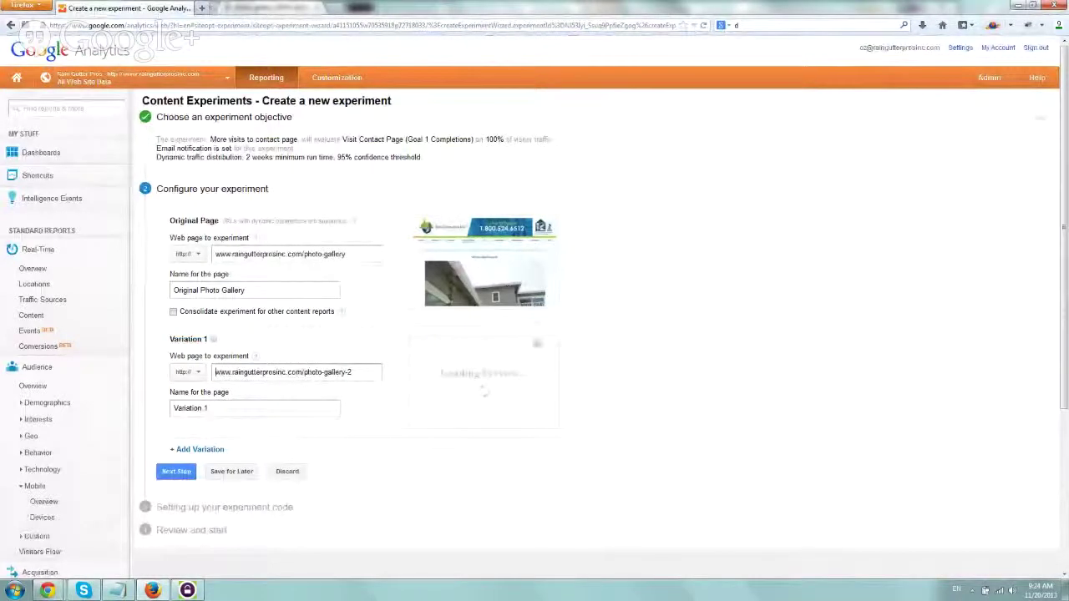
{"action": "left_click", "coordinate": [260, 413]}
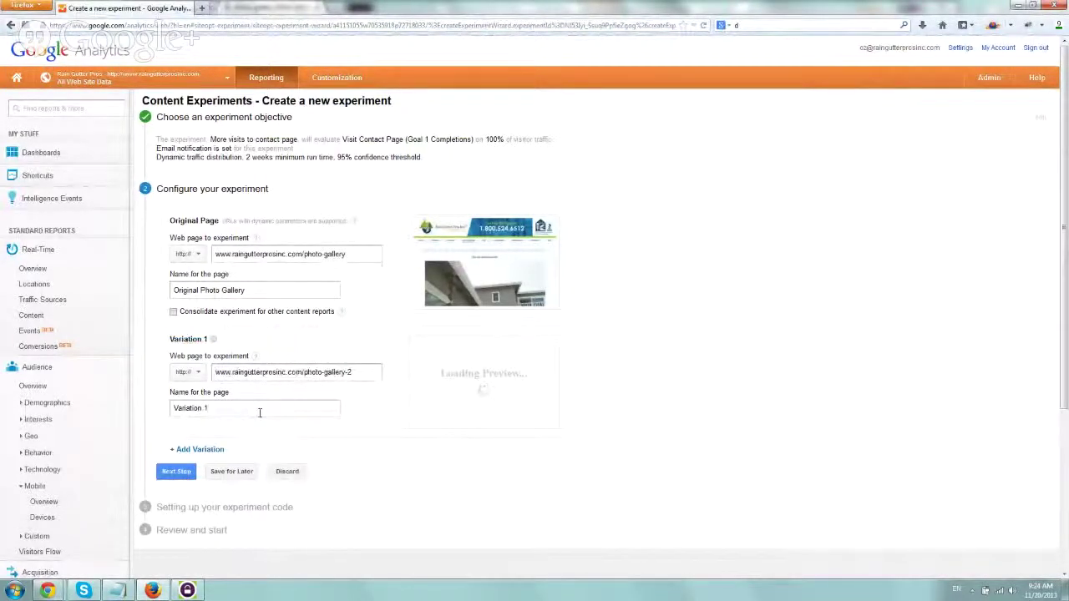
{"action": "type", "text": "-"}
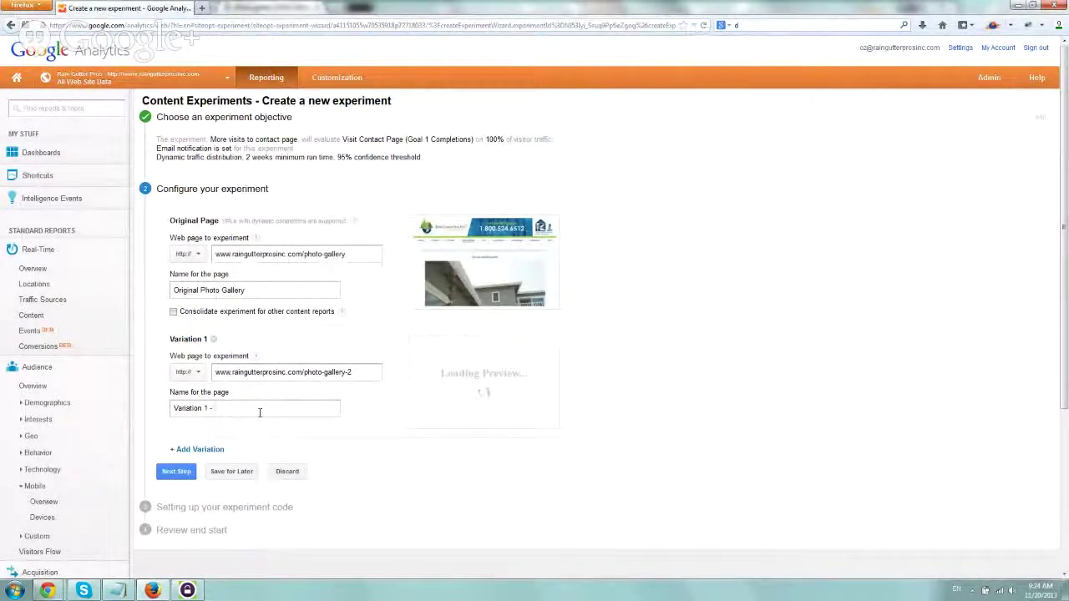
{"action": "type", "text": " Photo Gal"}
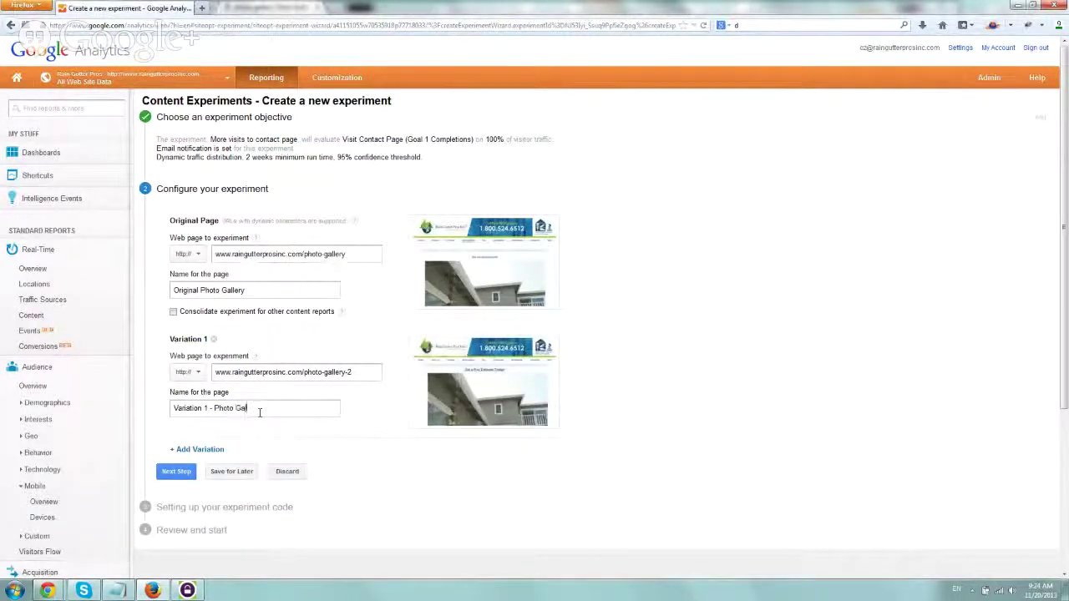
{"action": "type", "text": "lery"}
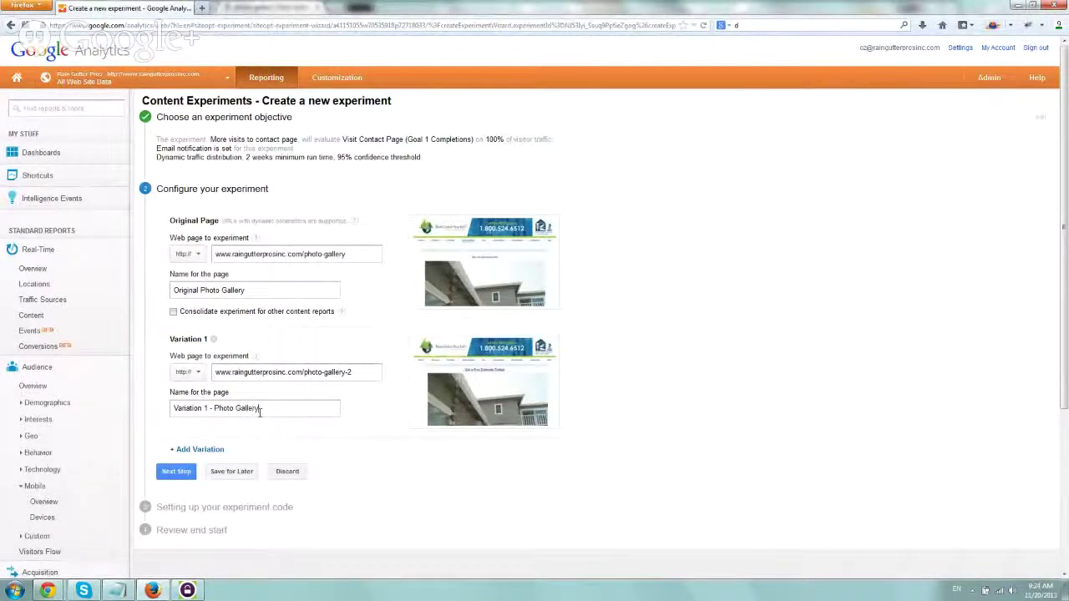
{"action": "left_click", "coordinate": [176, 472]}
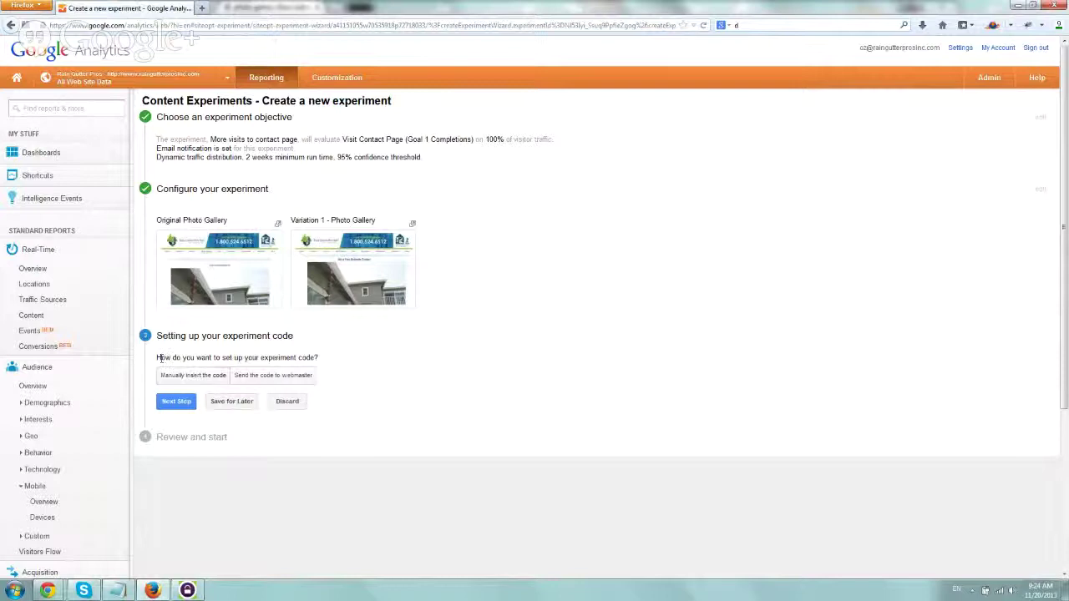
Step: Review the step 3 question about how to set up the experiment code
{"action": "left_click_drag", "start_coordinate": [159, 357], "coordinate": [322, 357]}
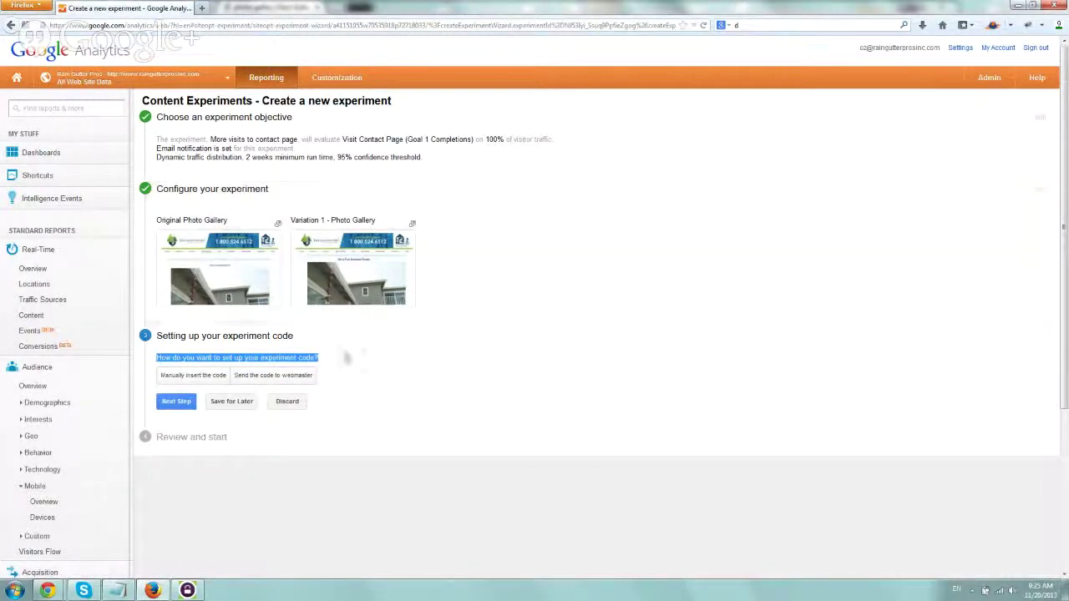
Step: Choose manual insertion of the experiment code and review its instructions
{"action": "left_click", "coordinate": [198, 377]}
{"action": "scroll", "coordinate": [626, 318], "scroll_direction": "down", "scroll_amount": 4}
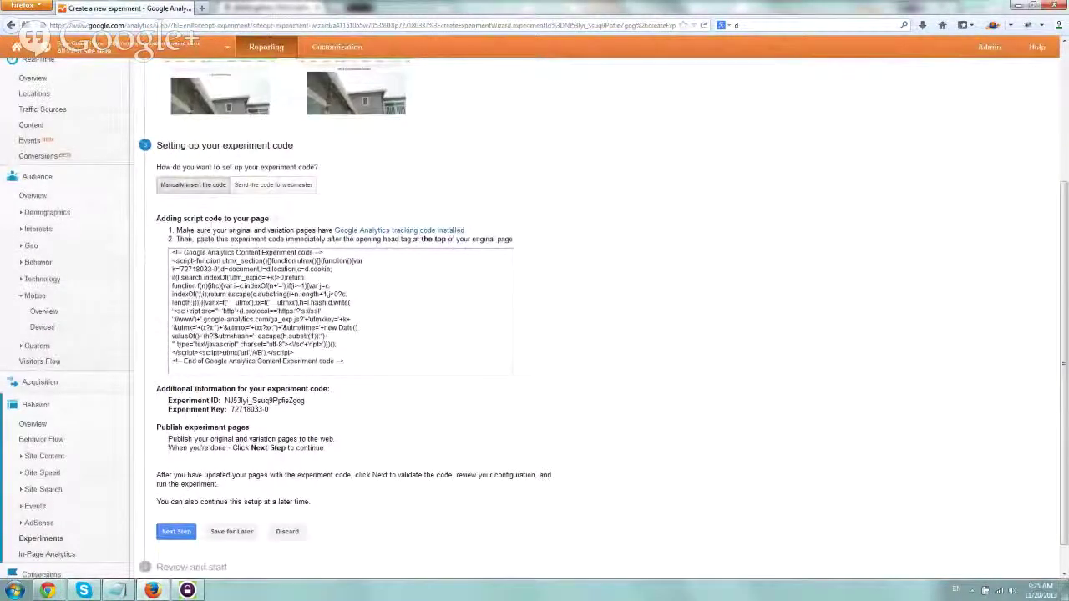
{"action": "left_click_drag", "start_coordinate": [176, 231], "coordinate": [481, 236]}
{"action": "left_click", "coordinate": [198, 231]}
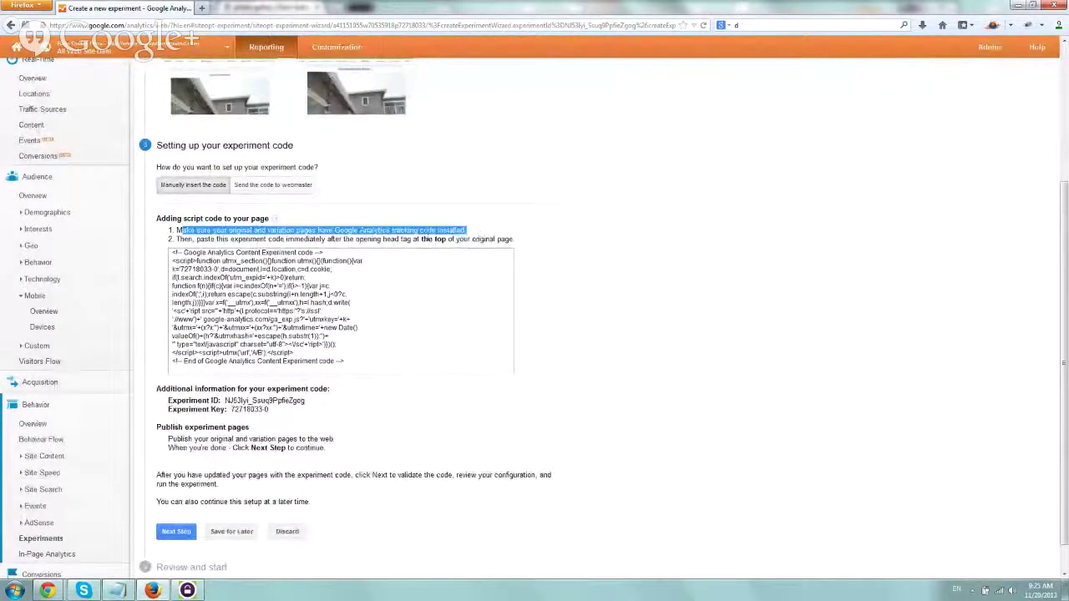
{"action": "left_click", "coordinate": [241, 230]}
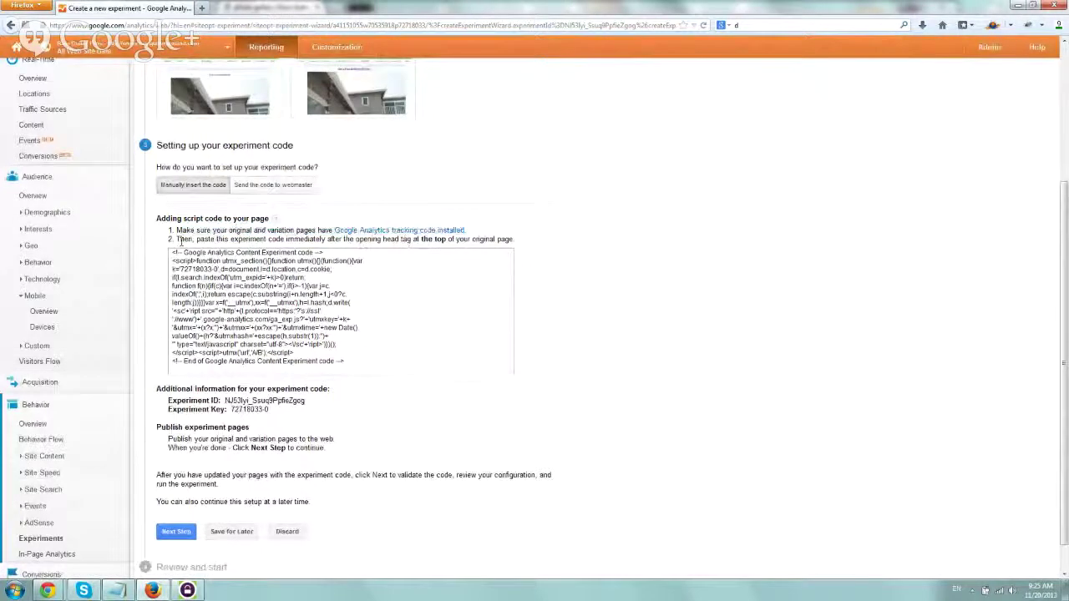
Step: Copy the whole Content Experiment code
{"action": "left_click", "coordinate": [258, 269]}
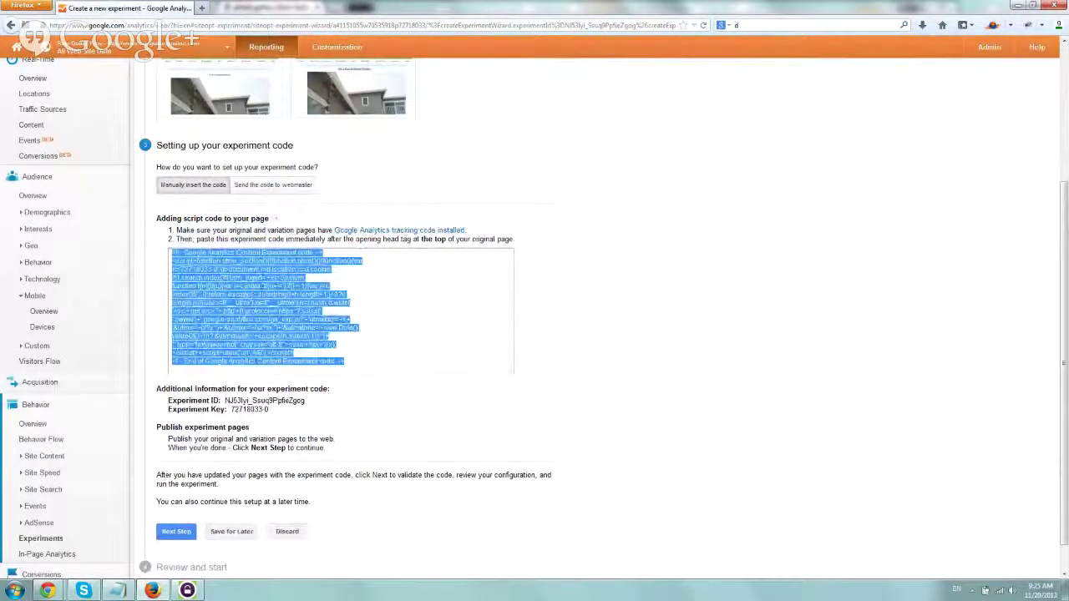
{"action": "right_click", "coordinate": [257, 280]}
{"action": "left_click", "coordinate": [297, 327]}
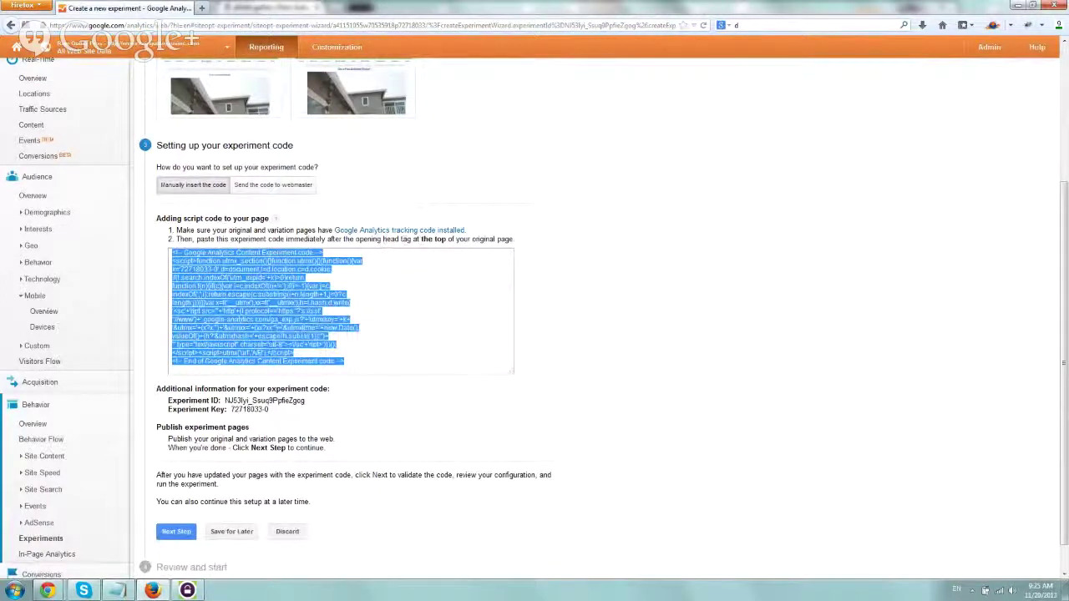
Step: Paste the experiment code under the is_page('12') line in Notepad and delete the leftover title line
{"action": "left_click", "coordinate": [122, 593]}
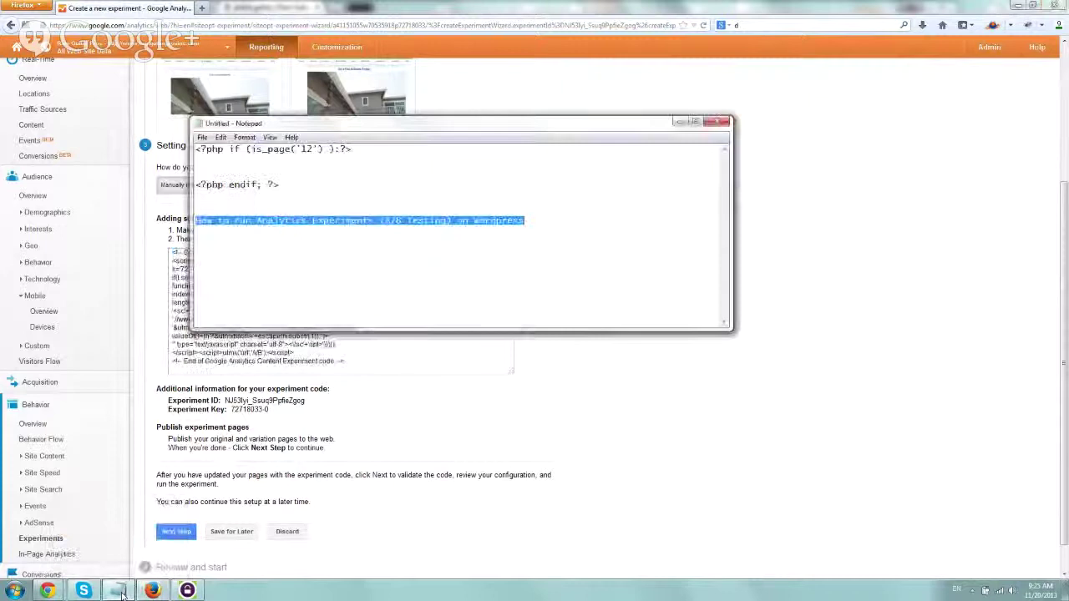
{"action": "left_click", "coordinate": [332, 171]}
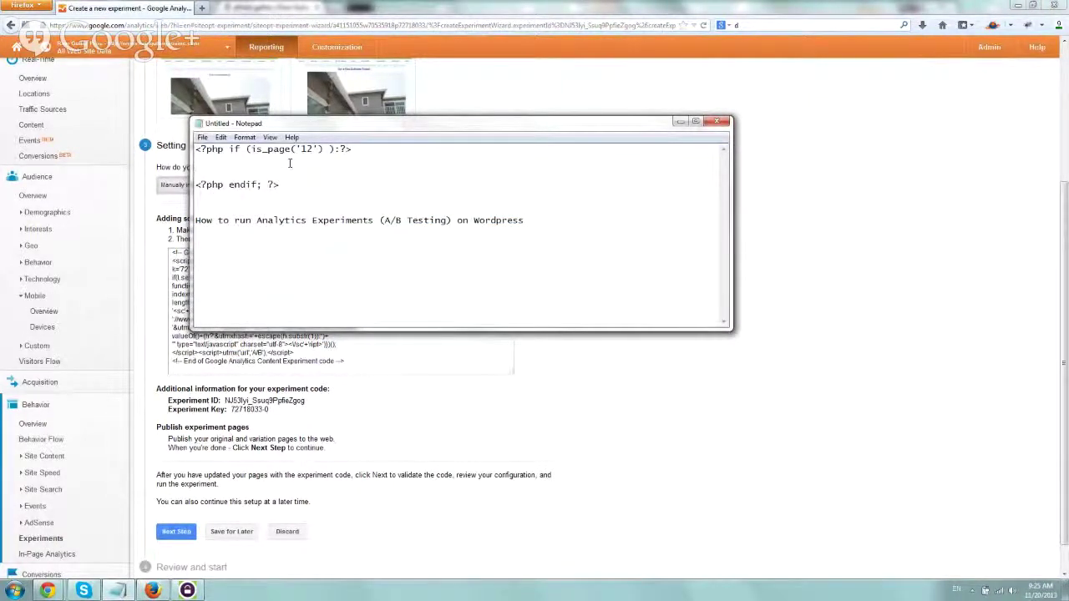
{"action": "key", "text": "ctrl+v"}
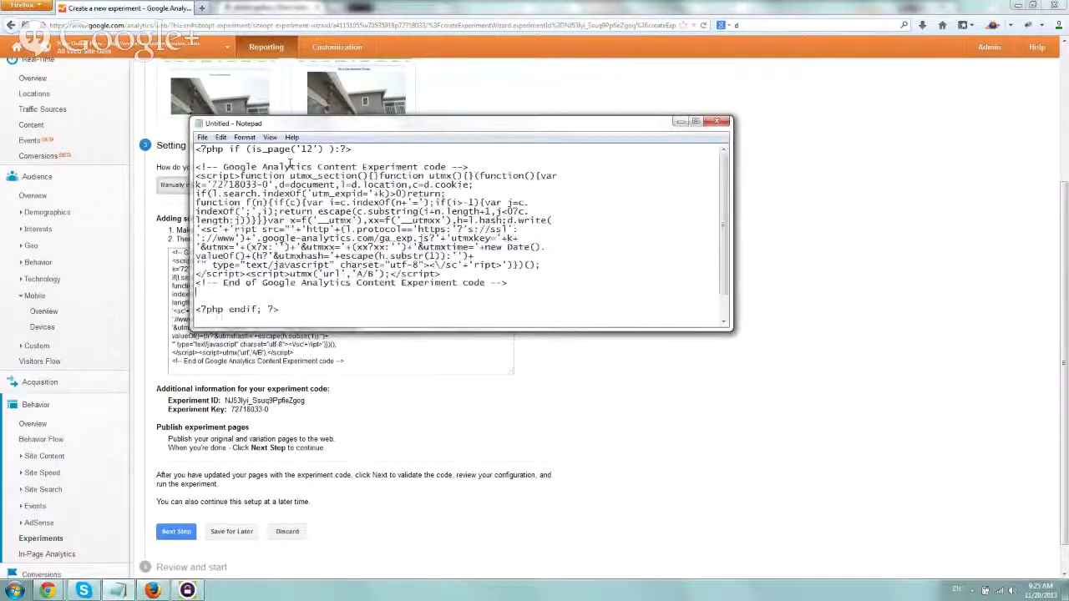
{"action": "key", "text": "ctrl+End"}
{"action": "key", "text": "shift+Home"}
{"action": "key", "text": "BackSpace"}
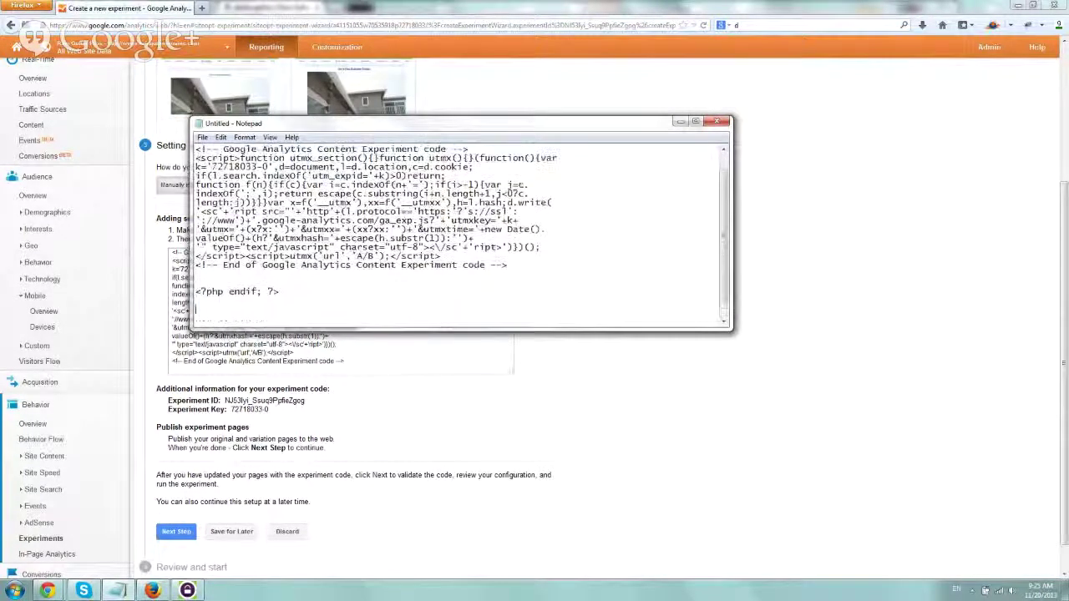
{"action": "scroll", "coordinate": [325, 316], "scroll_direction": "up", "scroll_amount": 1}
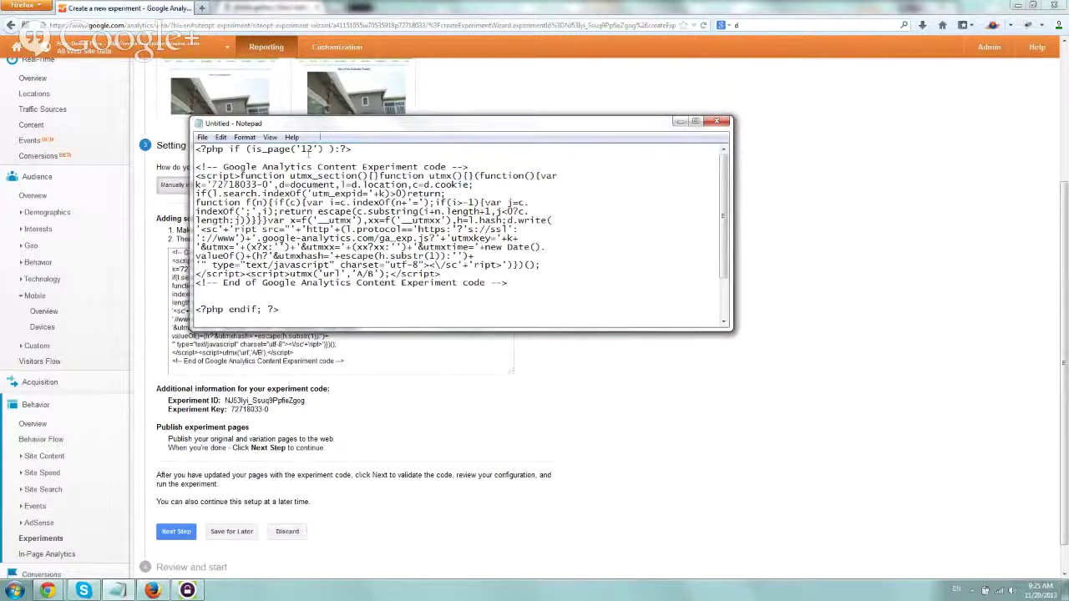
Step: Review the snippet's is_page('12') condition and experiment code block, then return to Analytics
{"action": "left_click_drag", "start_coordinate": [322, 124], "coordinate": [351, 274]}
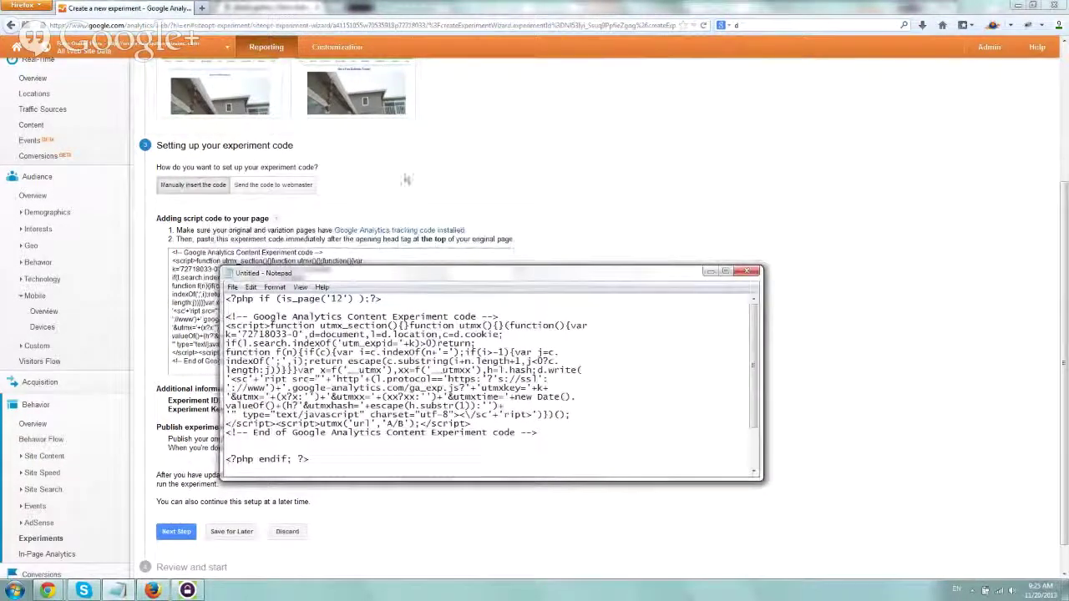
{"action": "scroll", "coordinate": [405, 179], "scroll_direction": "down", "scroll_amount": 1}
{"action": "left_click_drag", "start_coordinate": [175, 240], "coordinate": [523, 249]}
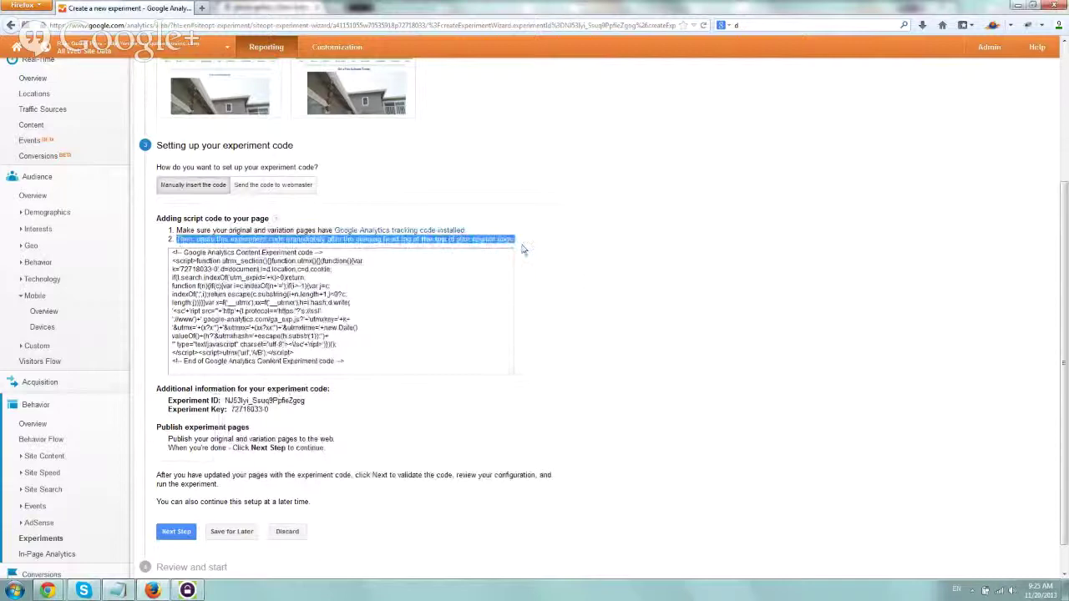
{"action": "mouse_move", "coordinate": [119, 591]}
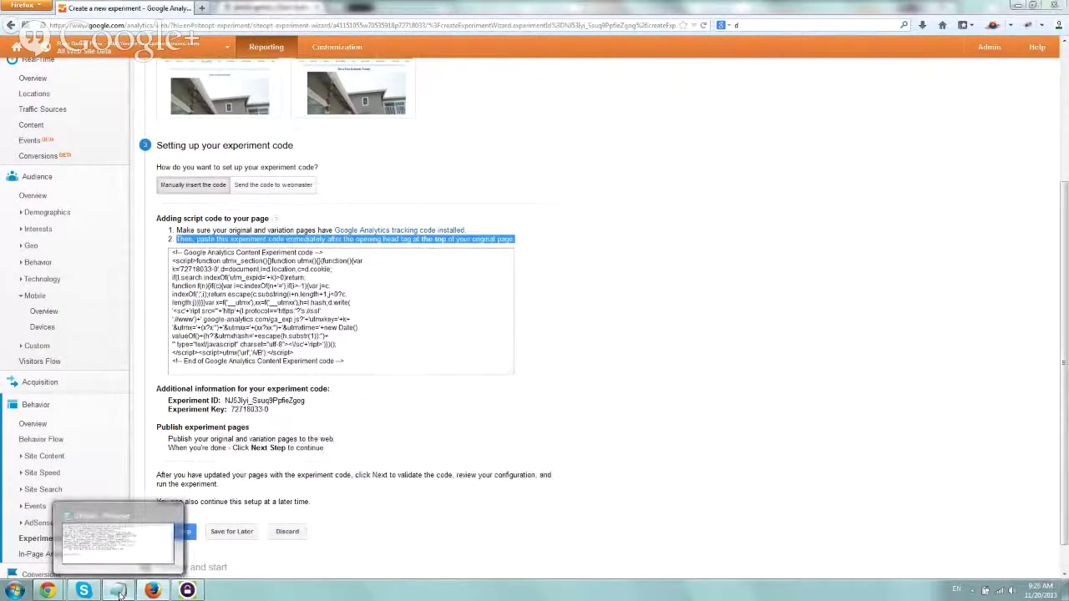
{"action": "left_click", "coordinate": [119, 591]}
{"action": "scroll", "coordinate": [401, 376], "scroll_direction": "up", "scroll_amount": 1}
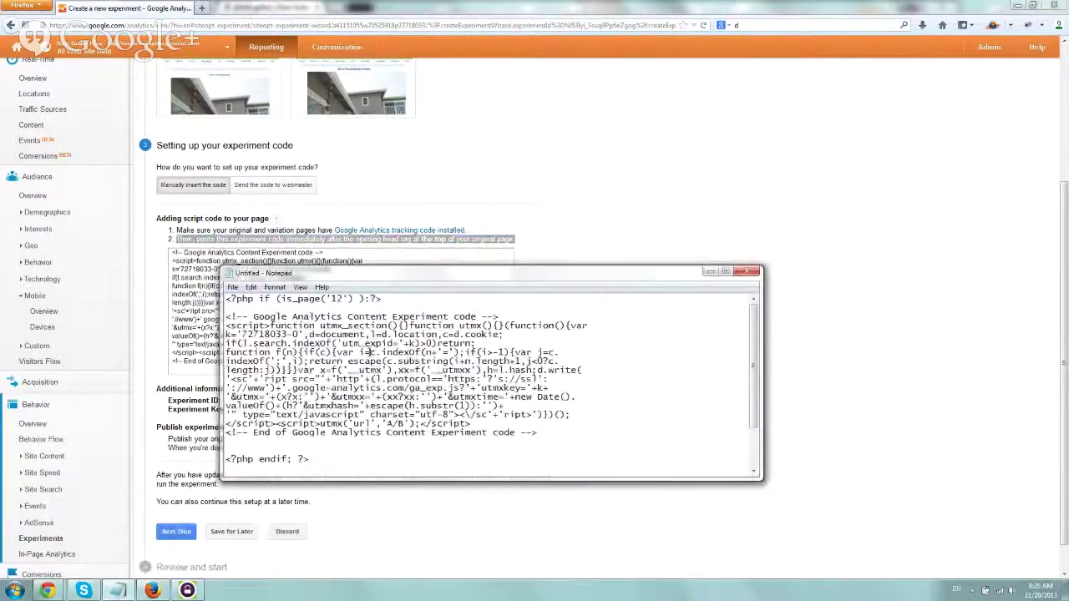
{"action": "left_click_drag", "start_coordinate": [389, 298], "coordinate": [222, 298]}
{"action": "left_click", "coordinate": [232, 299]}
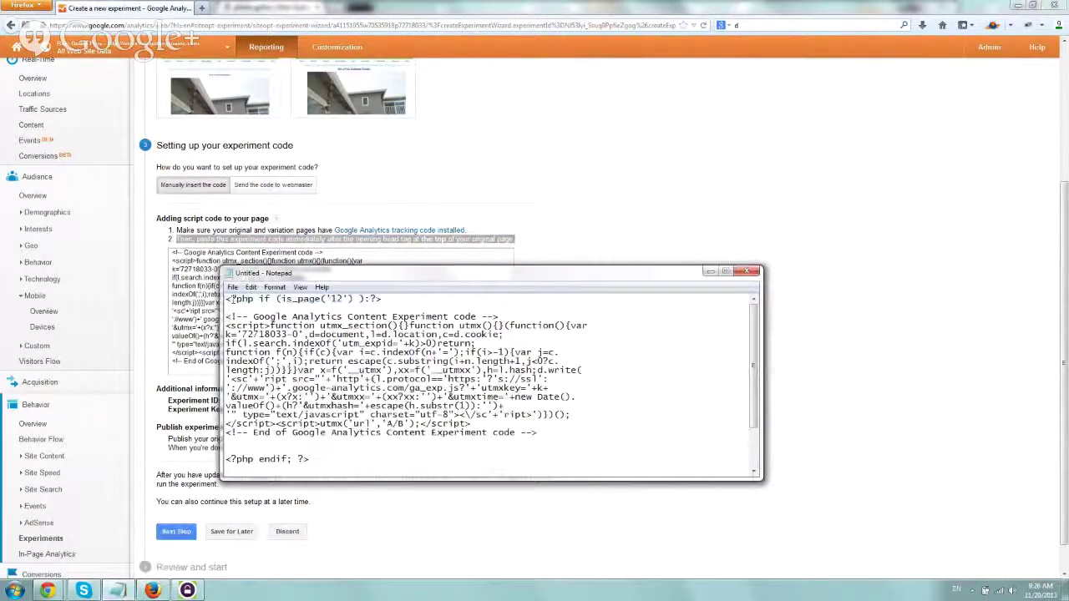
{"action": "left_click_drag", "start_coordinate": [258, 299], "coordinate": [287, 299]}
{"action": "left_click", "coordinate": [294, 299]}
{"action": "left_click", "coordinate": [332, 298]}
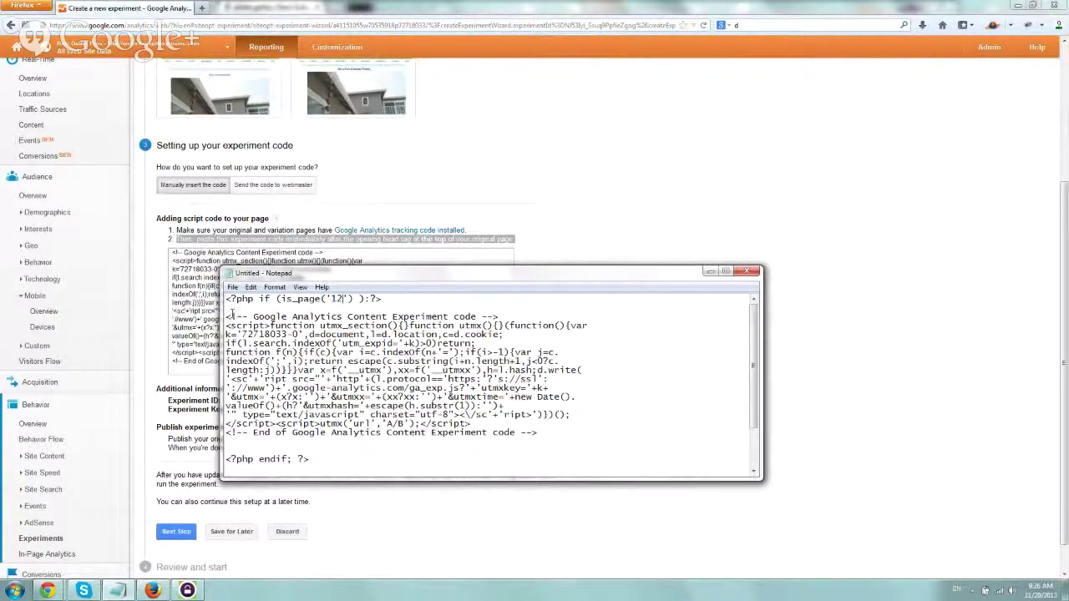
{"action": "left_click_drag", "start_coordinate": [231, 313], "coordinate": [555, 434]}
{"action": "left_click_drag", "start_coordinate": [314, 461], "coordinate": [225, 299]}
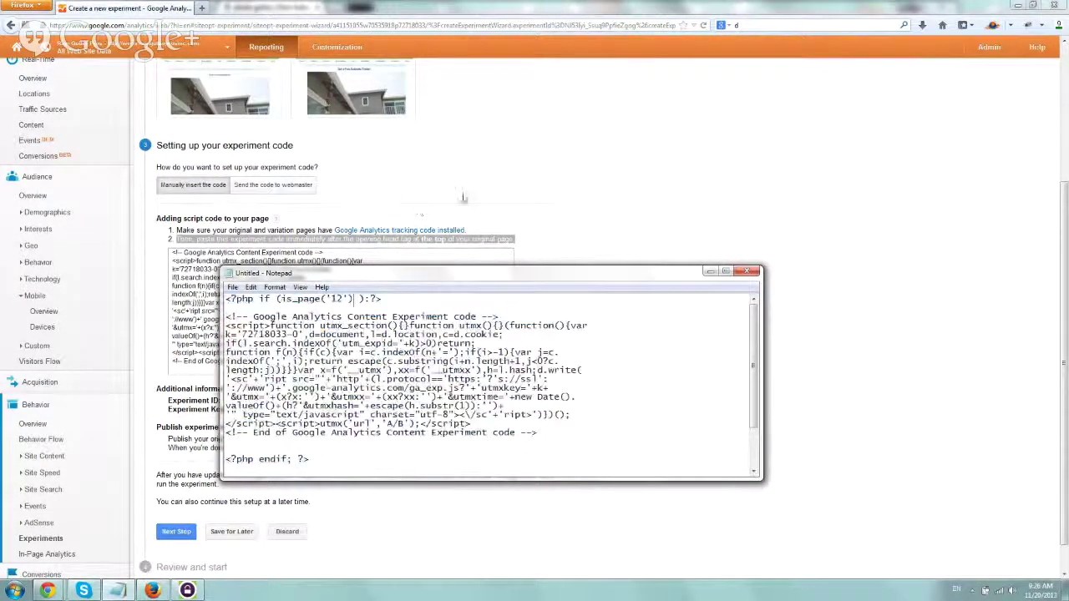
{"action": "left_click", "coordinate": [588, 189]}
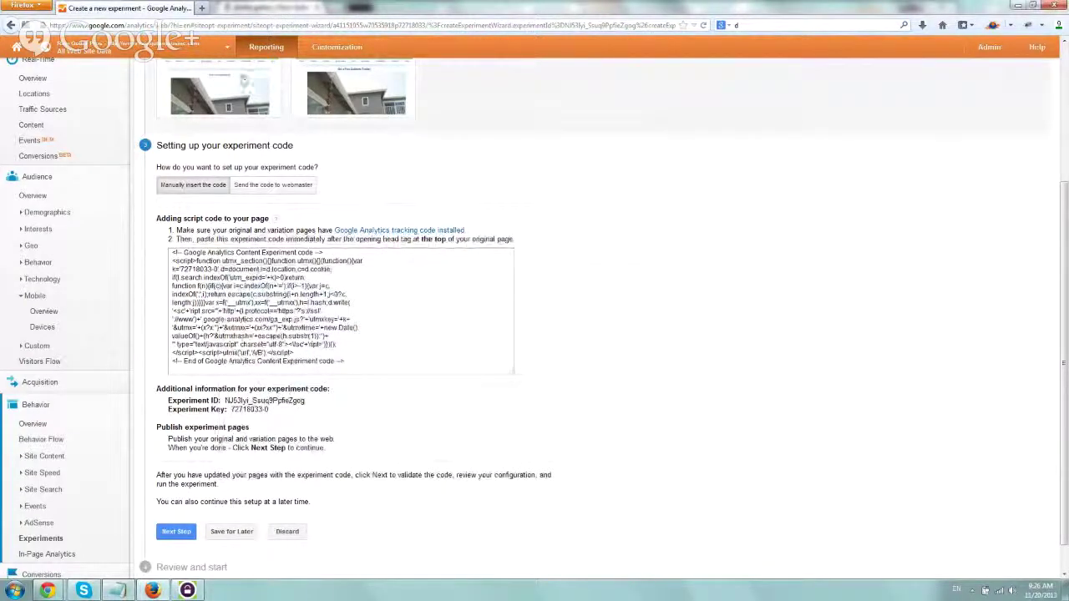
Step: Open the original photo gallery's Edit Page screen and highlight post ID 12 in the address
{"action": "mouse_move", "coordinate": [46, 591]}
{"action": "left_click", "coordinate": [52, 539]}
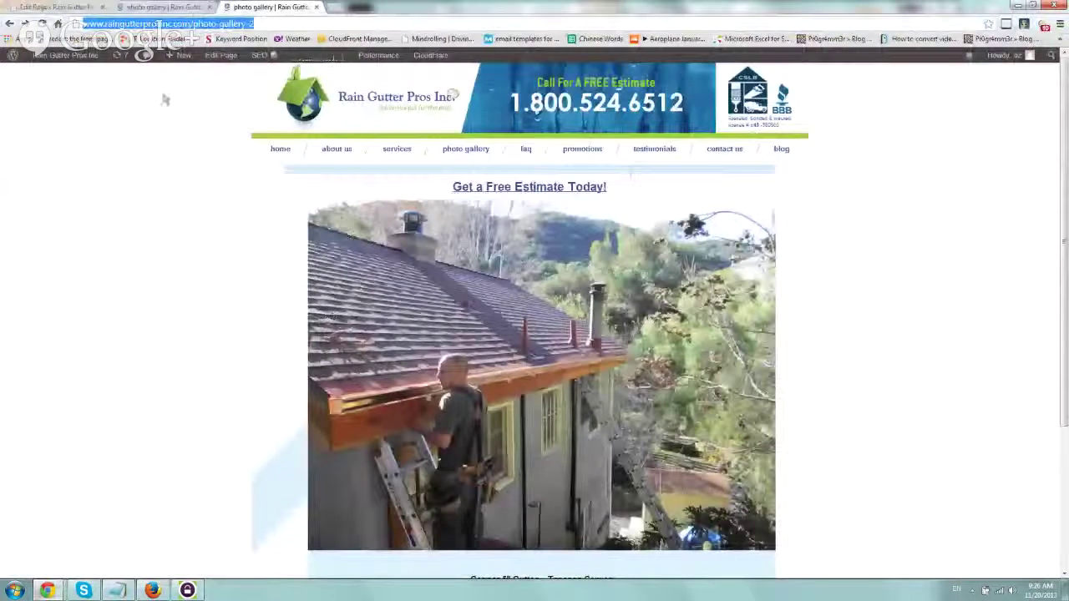
{"action": "left_click", "coordinate": [189, 7]}
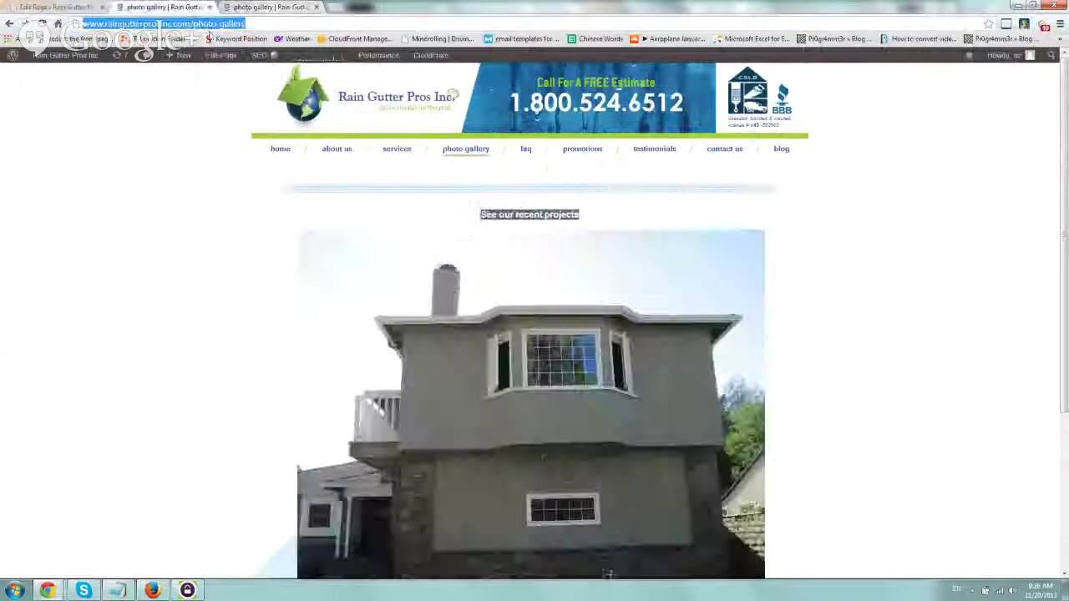
{"action": "left_click", "coordinate": [214, 56]}
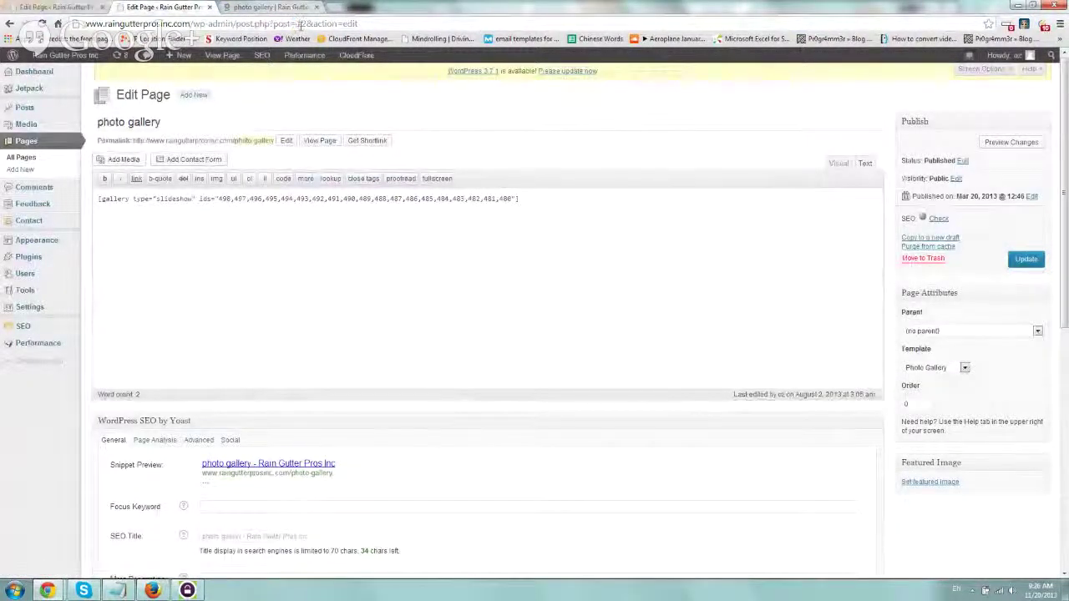
{"action": "double_click", "coordinate": [301, 23]}
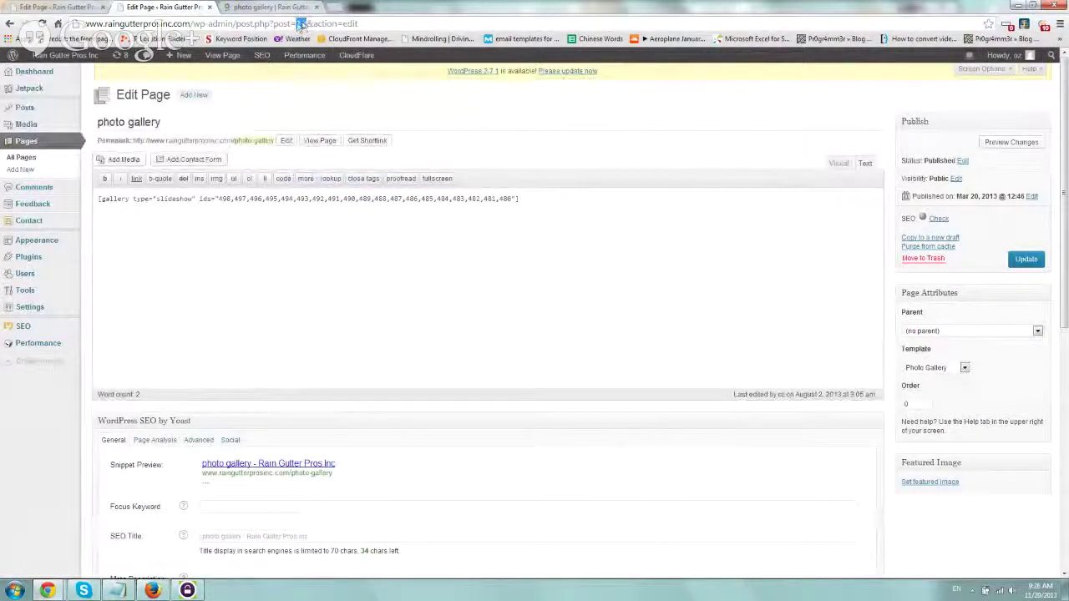
Step: Confirm the snippet's is_page condition uses page ID 12, then copy the entire snippet from Notepad
{"action": "left_click", "coordinate": [118, 591]}
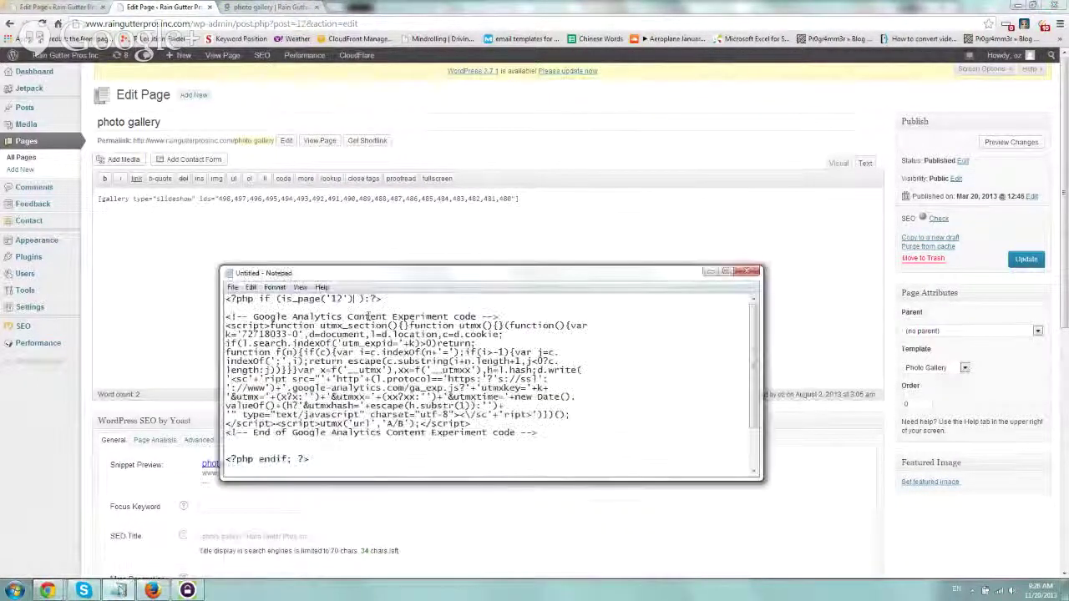
{"action": "double_click", "coordinate": [338, 298]}
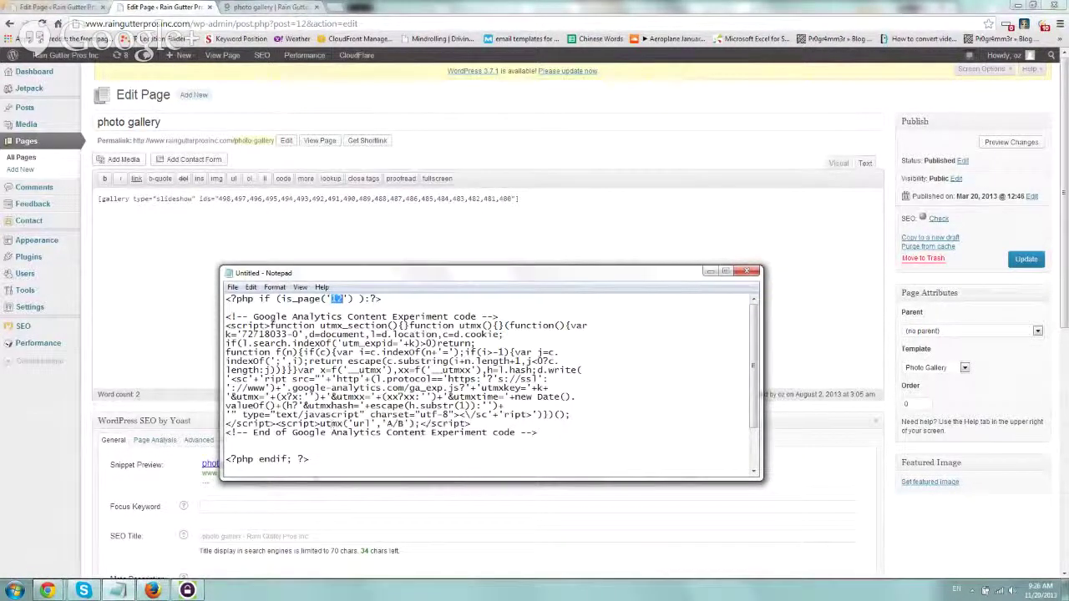
{"action": "left_click_drag", "start_coordinate": [316, 459], "coordinate": [214, 259]}
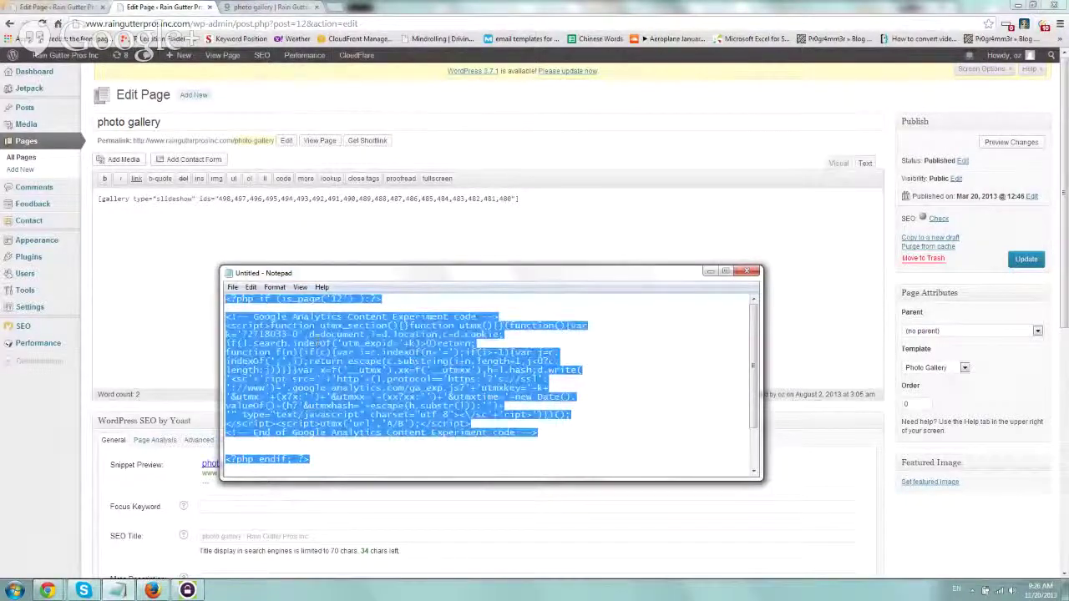
{"action": "right_click", "coordinate": [317, 343]}
{"action": "left_click", "coordinate": [366, 379]}
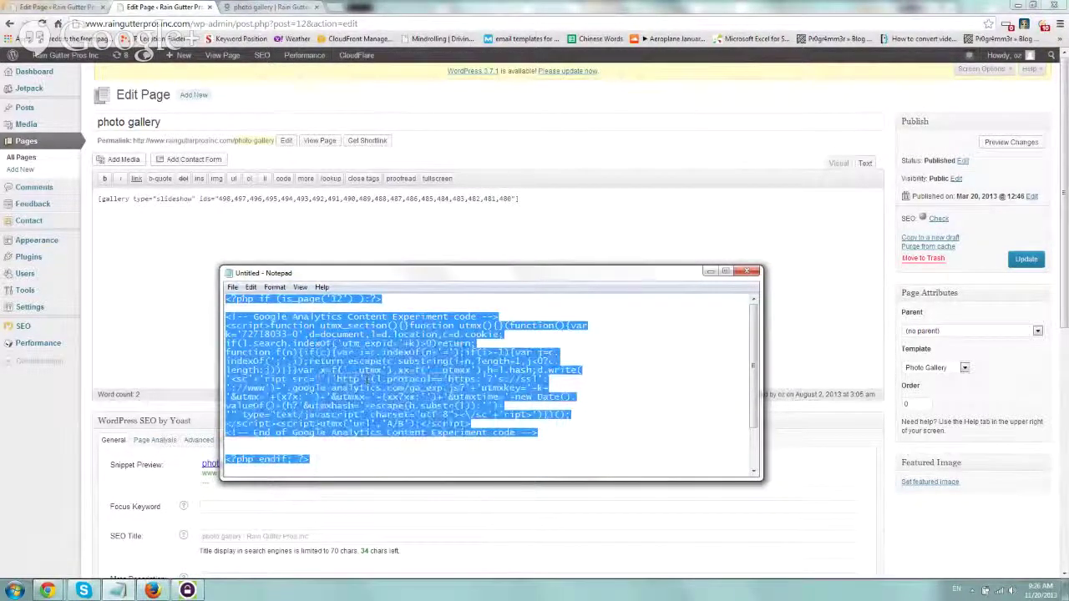
{"action": "mouse_move", "coordinate": [29, 240]}
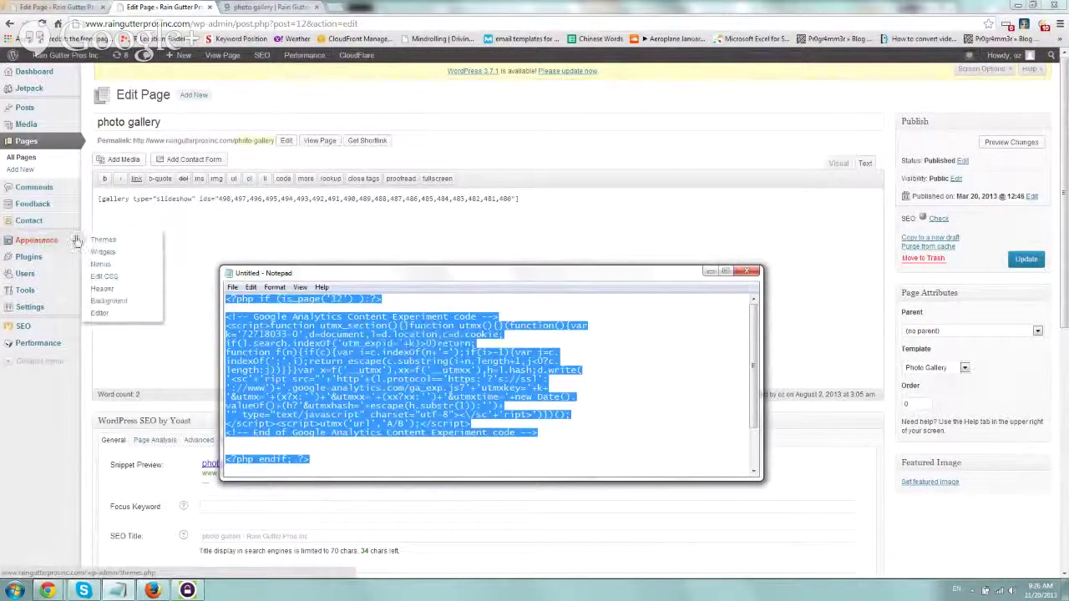
Step: Open header.php in the theme editor and paste the experiment code right after <head>
{"action": "left_click", "coordinate": [110, 318]}
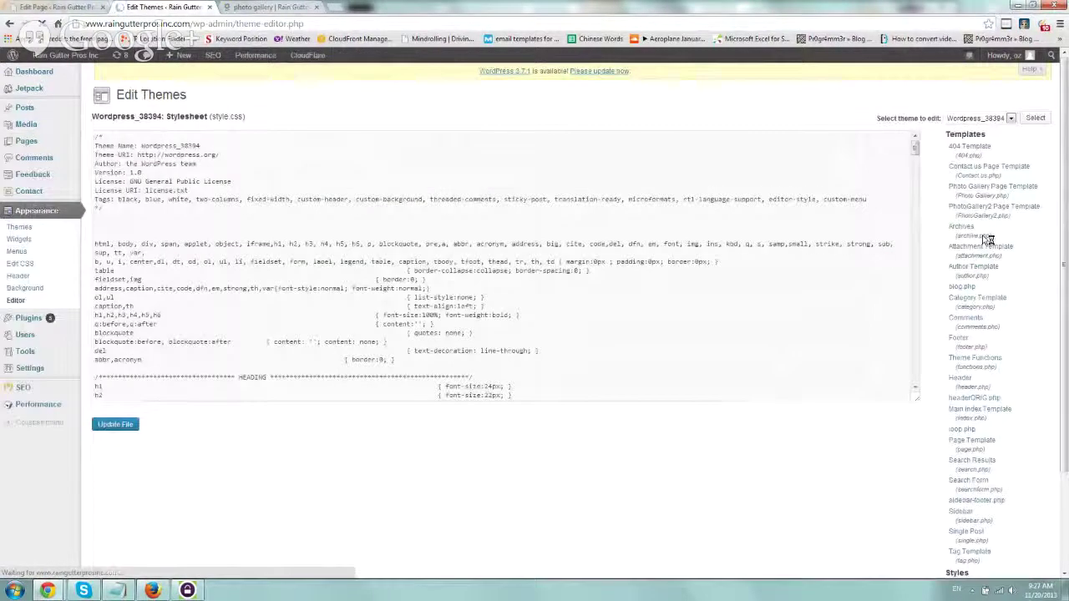
{"action": "left_click", "coordinate": [959, 381]}
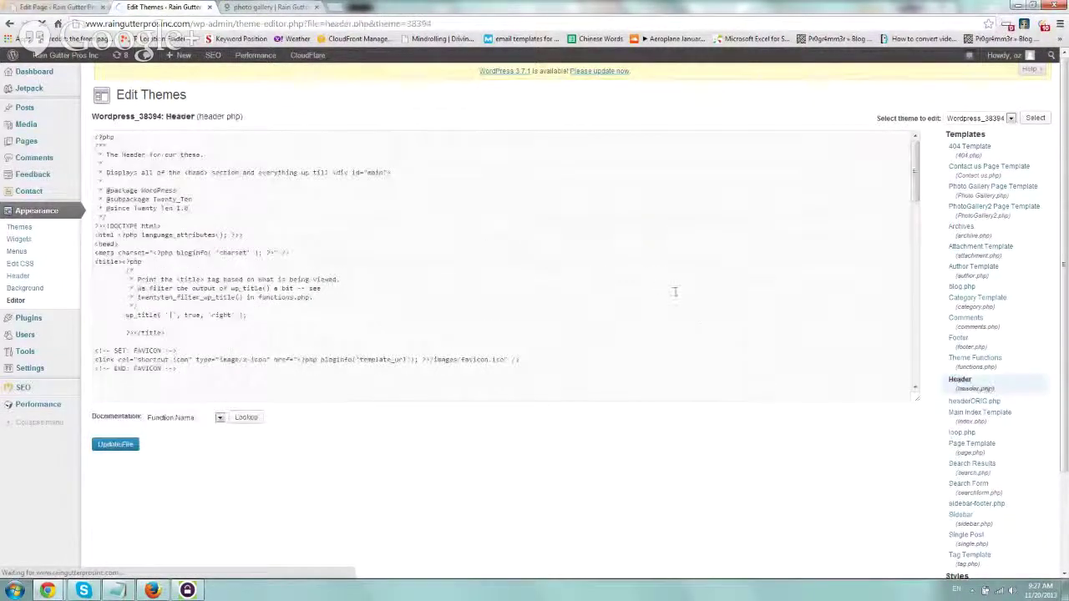
{"action": "mouse_move", "coordinate": [124, 245]}
{"action": "left_mouse_down"}
{"action": "mouse_move", "coordinate": [90, 251]}
{"action": "mouse_move", "coordinate": [140, 242]}
{"action": "left_mouse_up"}
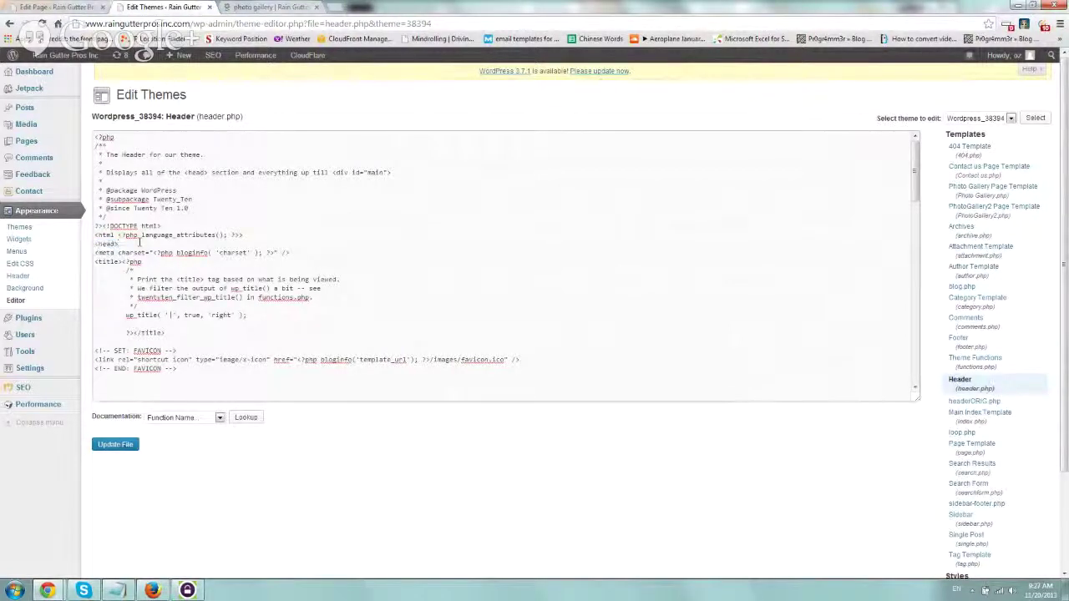
{"action": "key", "text": "ctrl+v"}
Step: Remove the extra blank lines around the pasted code and update header.php
{"action": "left_click", "coordinate": [150, 253]}
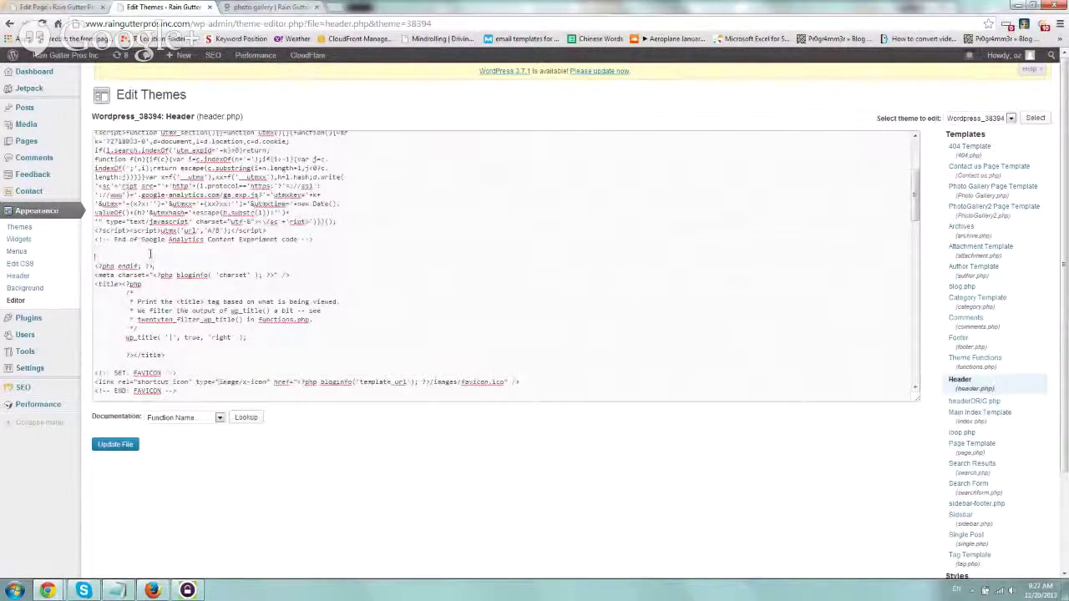
{"action": "key", "text": "BackSpace"}
{"action": "key", "text": "BackSpace"}
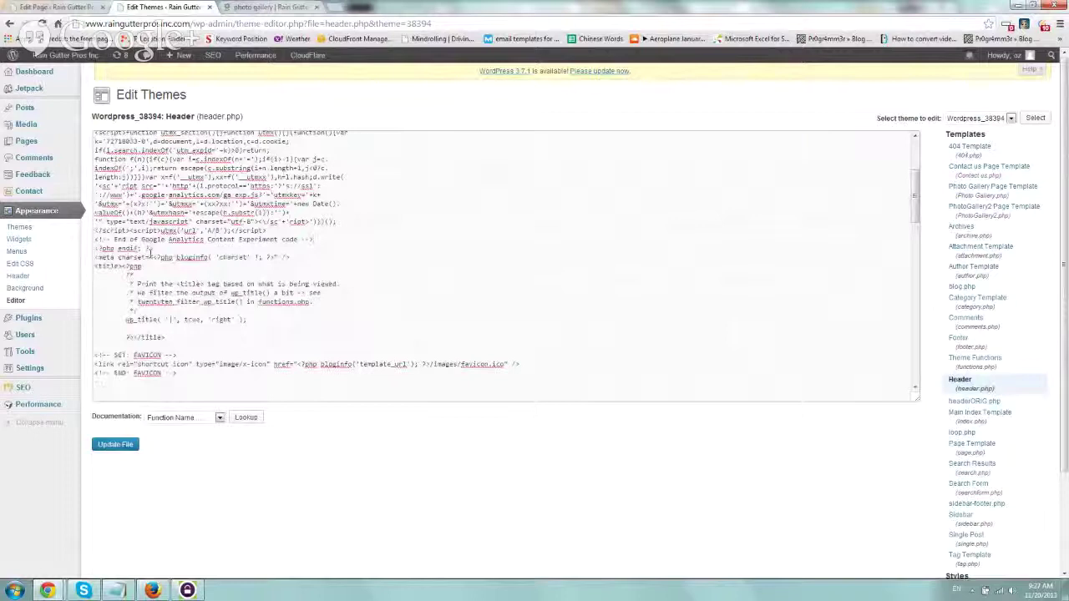
{"action": "scroll", "coordinate": [151, 249], "scroll_direction": "up", "scroll_amount": 4}
{"action": "key", "text": "BackSpace"}
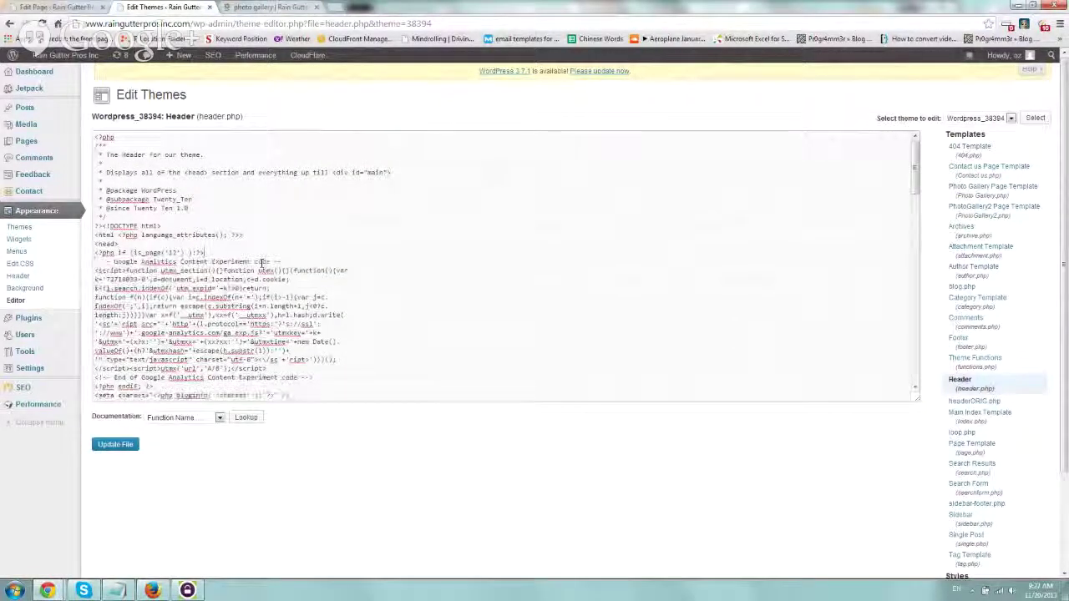
{"action": "left_click", "coordinate": [124, 450]}
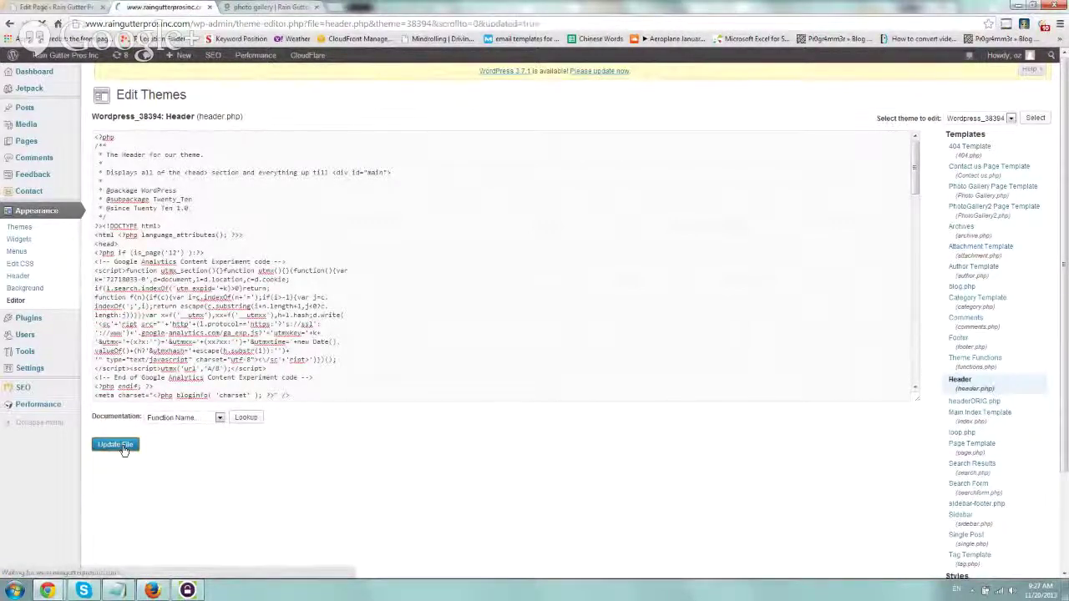
Step: Reload the variation photo gallery page and open the photo gallery and services links in new tabs
{"action": "left_click", "coordinate": [284, 7]}
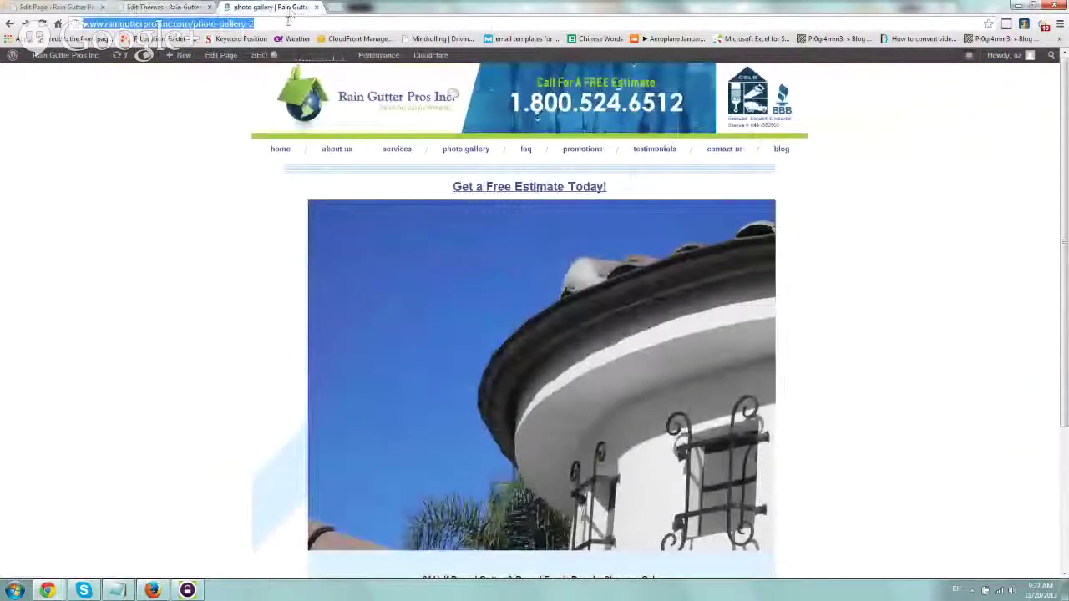
{"action": "key", "text": "F5"}
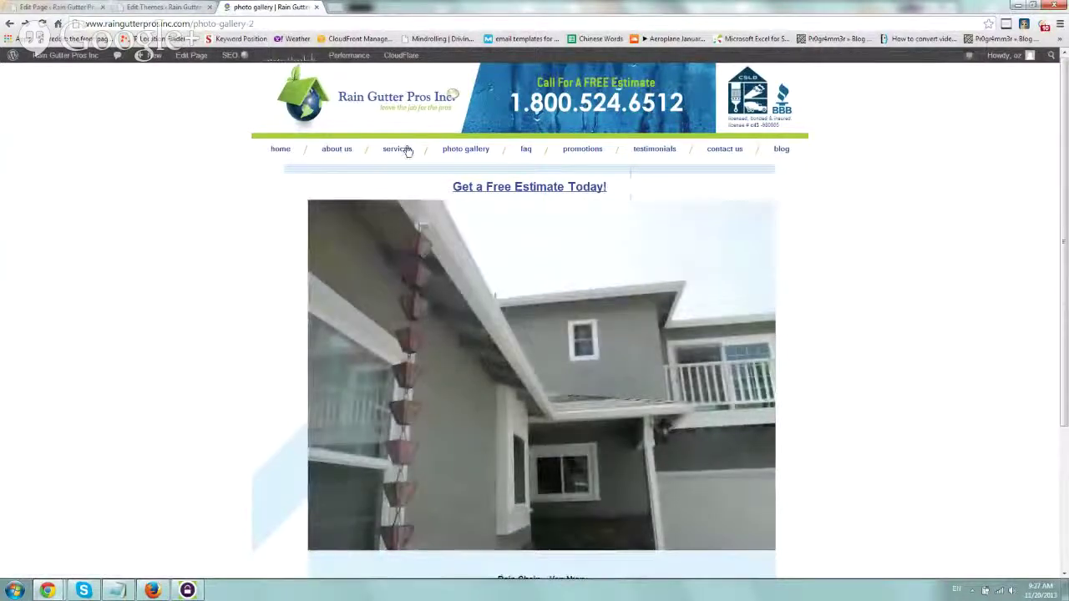
{"action": "right_click", "coordinate": [489, 158]}
{"action": "left_click", "coordinate": [489, 159]}
{"action": "right_click", "coordinate": [389, 150]}
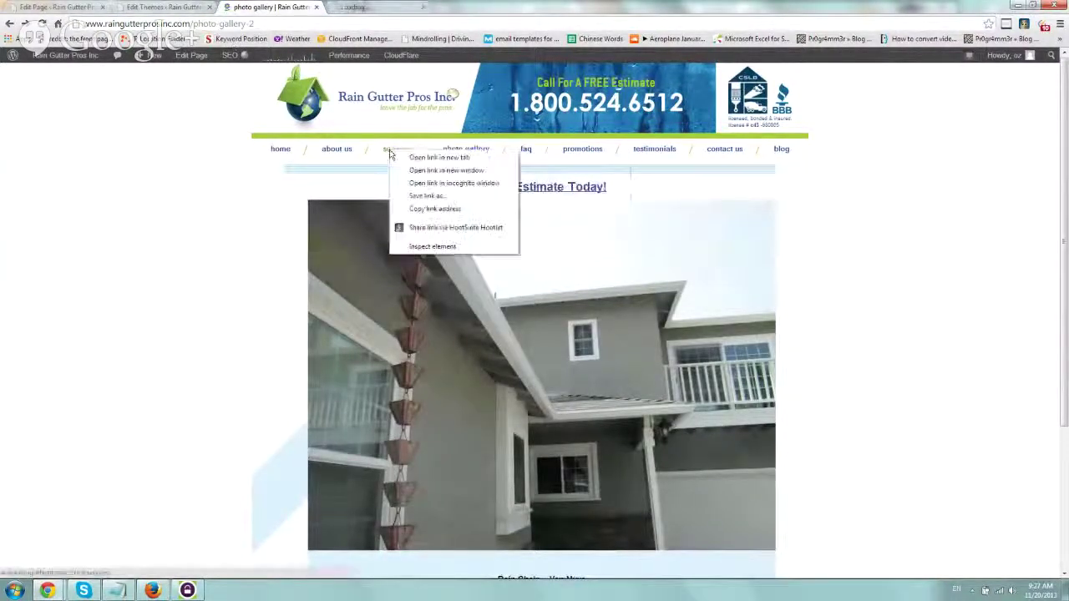
{"action": "left_click", "coordinate": [408, 159]}
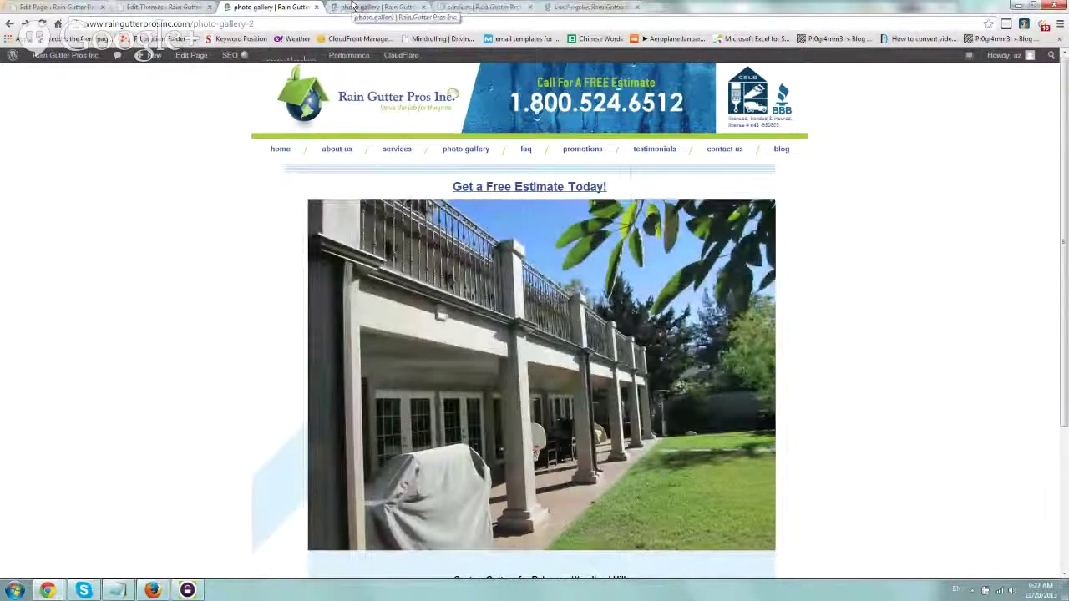
Step: Look through the photo gallery, services and home page tabs, ending on a gallery page
{"action": "left_click", "coordinate": [355, 6]}
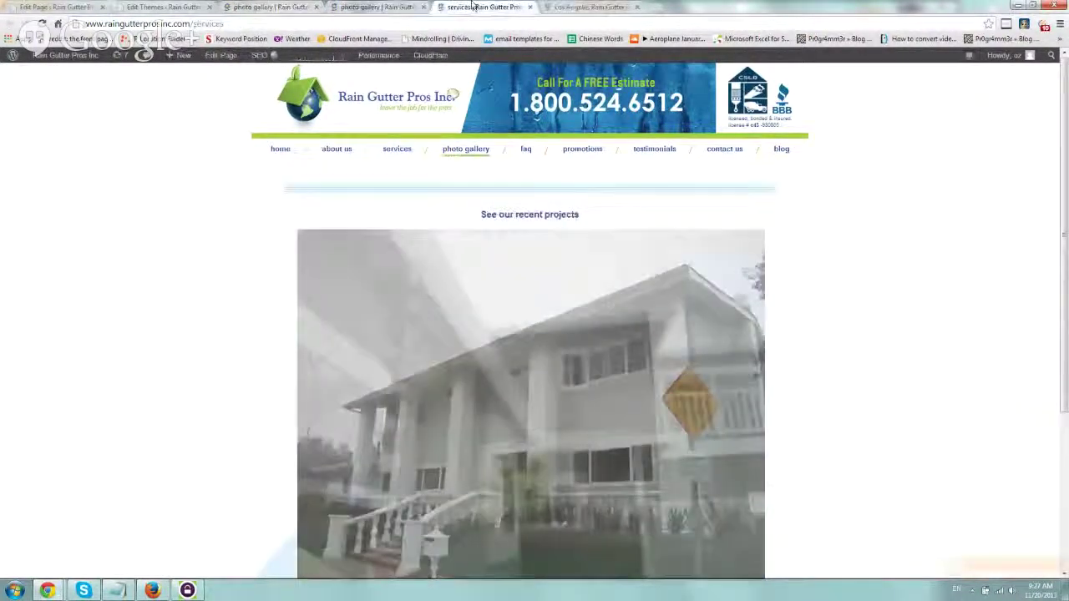
{"action": "left_click", "coordinate": [483, 7]}
{"action": "left_click", "coordinate": [601, 6]}
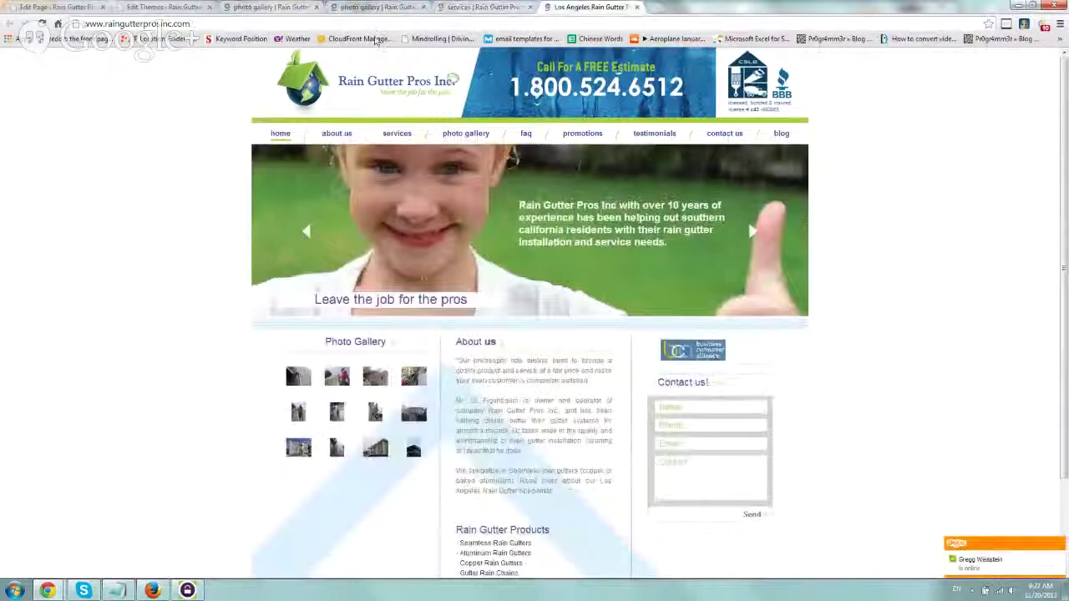
{"action": "left_click", "coordinate": [275, 7]}
{"action": "left_click", "coordinate": [326, 7]}
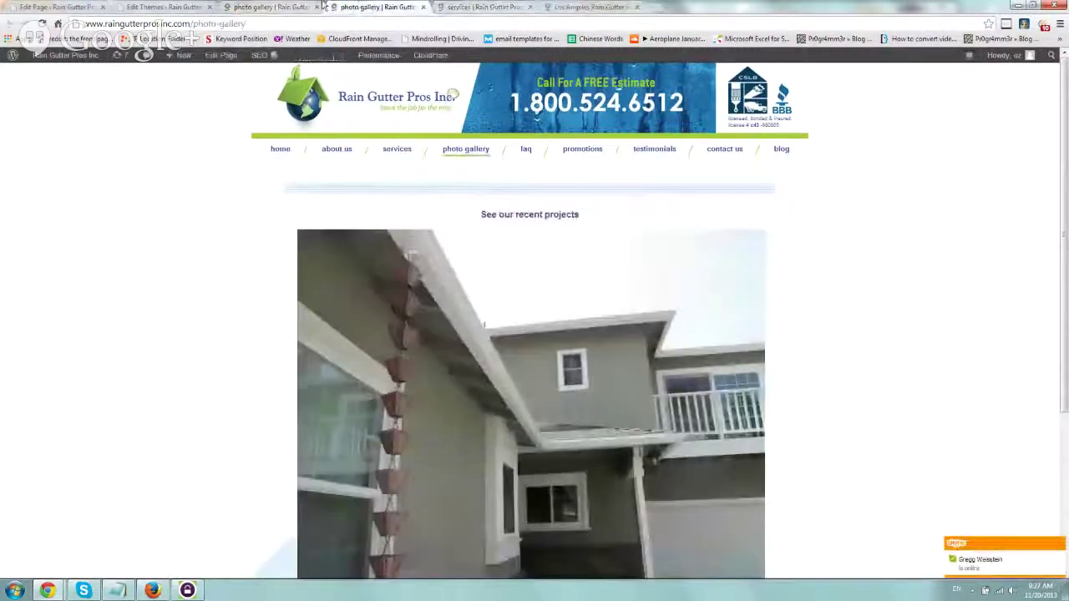
Step: View the photo gallery page's source, then close the source view to return to photo-gallery-2
{"action": "right_click", "coordinate": [152, 165]}
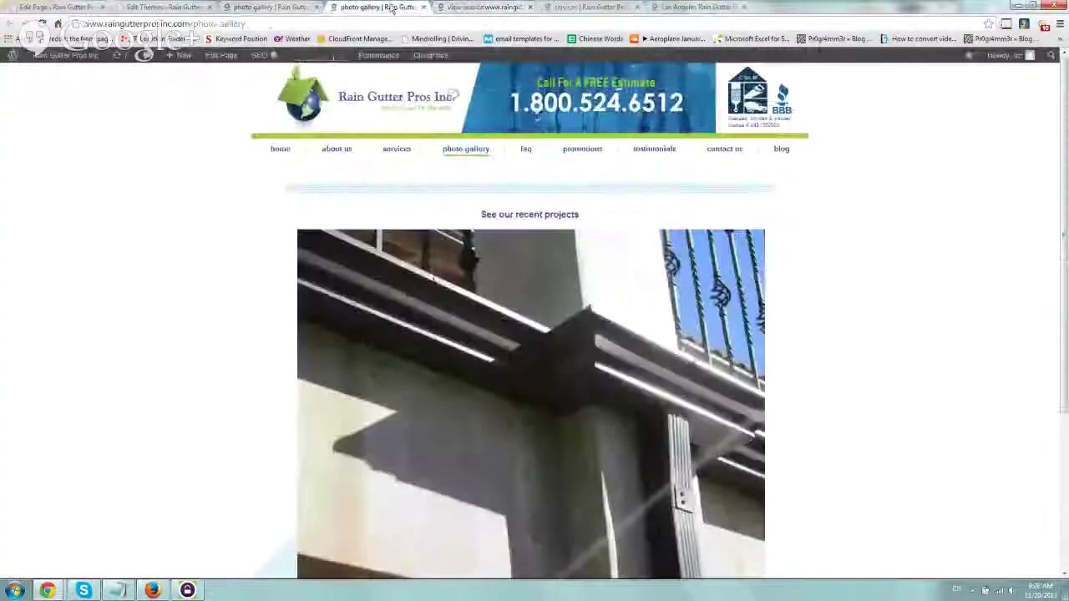
{"action": "key", "text": "ctrl+shift+Tab"}
{"action": "right_click", "coordinate": [175, 188]}
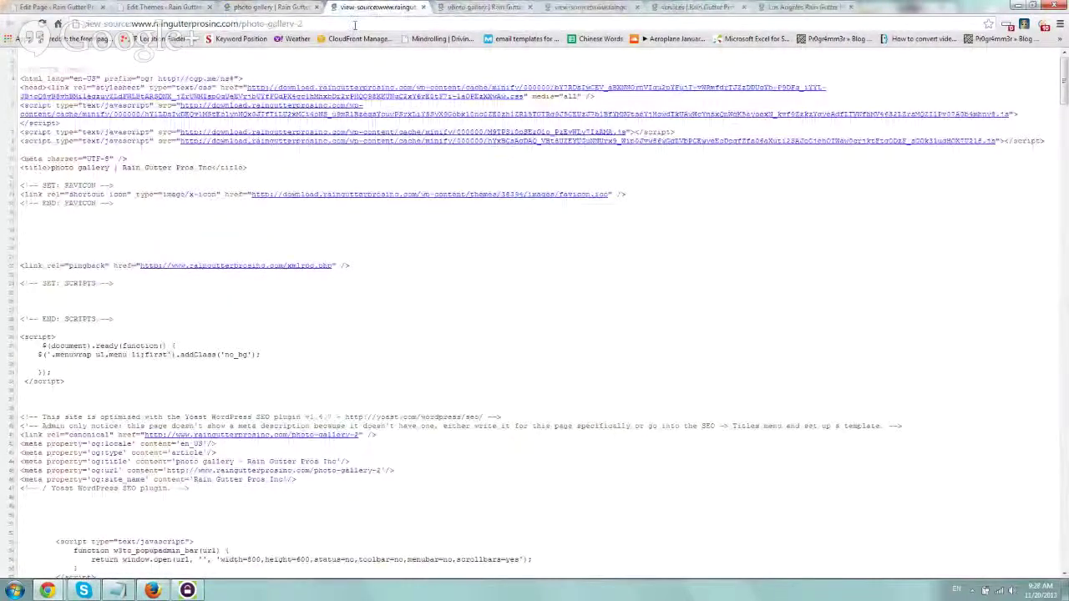
{"action": "left_click", "coordinate": [424, 7]}
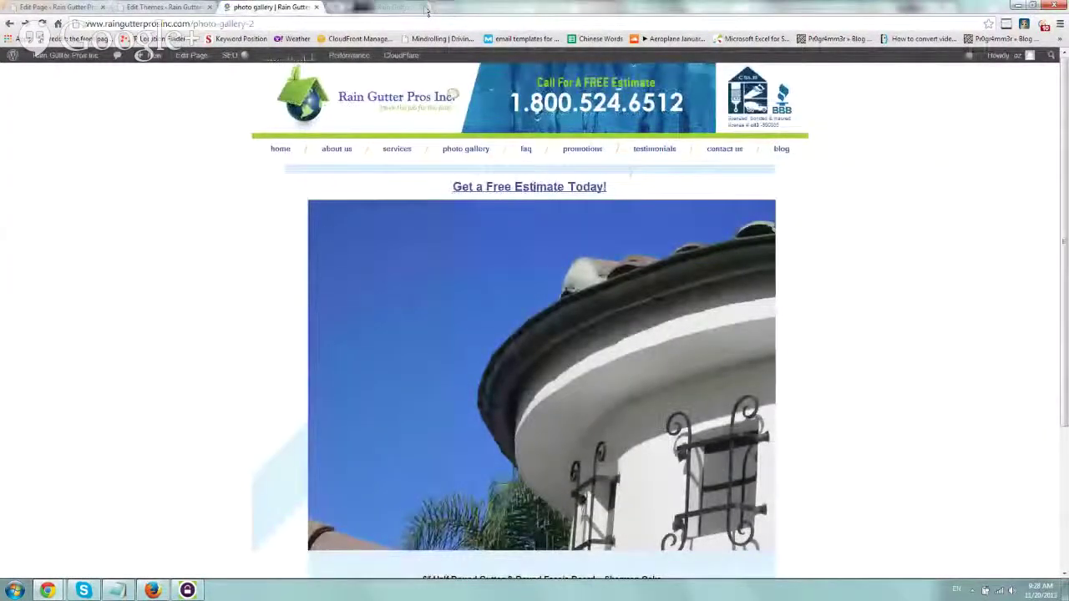
Step: Check Experiment Code Validation shows code found for Original Photo Gallery and Variation 1 - Photo Gallery
{"action": "left_click", "coordinate": [152, 591]}
{"action": "scroll", "coordinate": [669, 305], "scroll_direction": "down", "scroll_amount": 1}
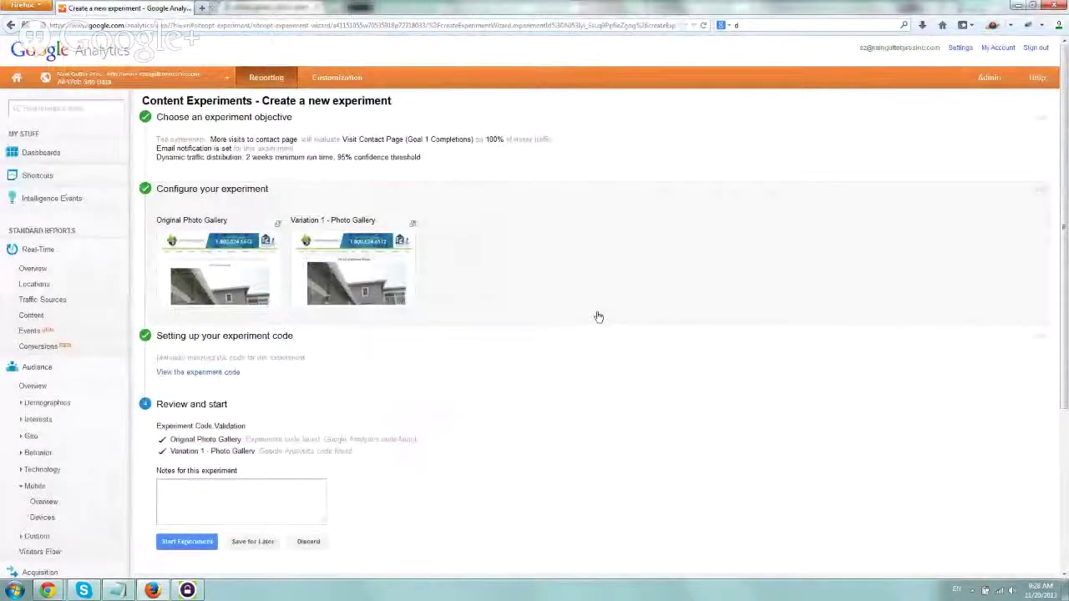
{"action": "scroll", "coordinate": [585, 315], "scroll_direction": "down", "scroll_amount": 2}
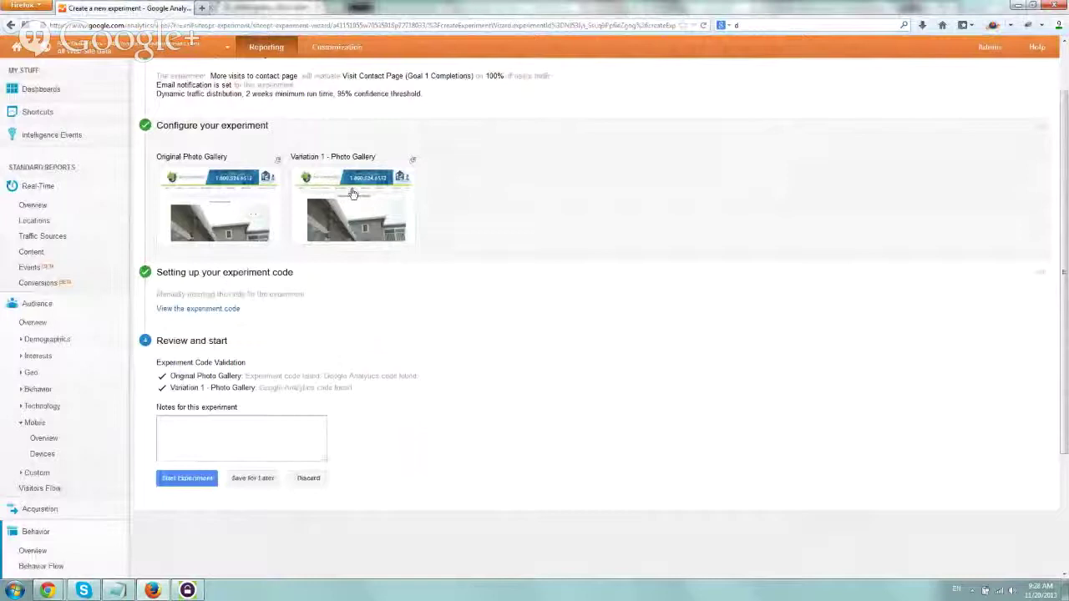
{"action": "scroll", "coordinate": [401, 306], "scroll_direction": "down", "scroll_amount": 2}
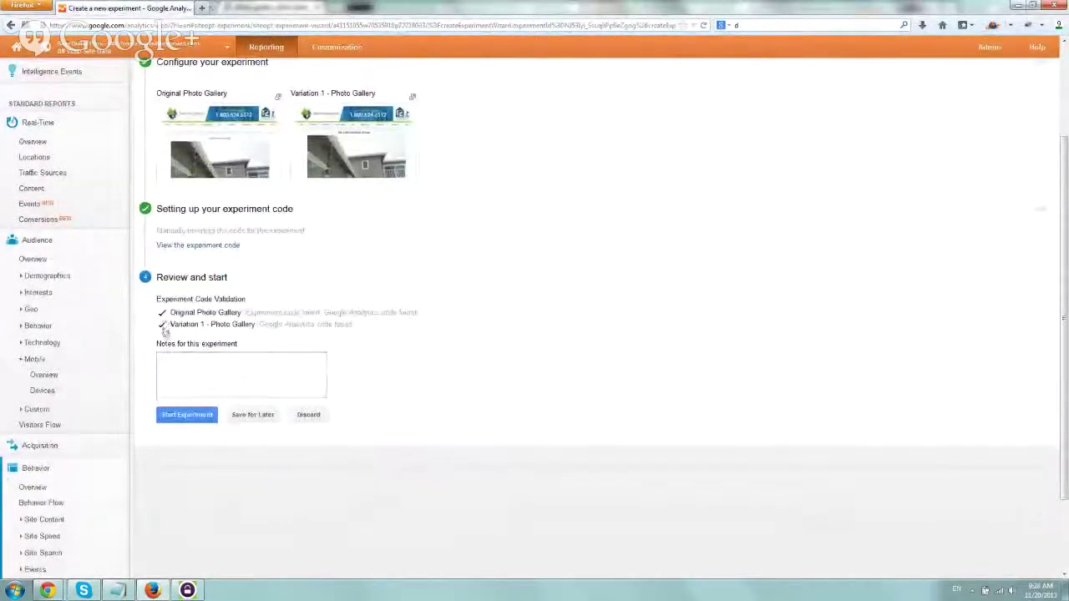
{"action": "left_click_drag", "start_coordinate": [171, 312], "coordinate": [411, 312]}
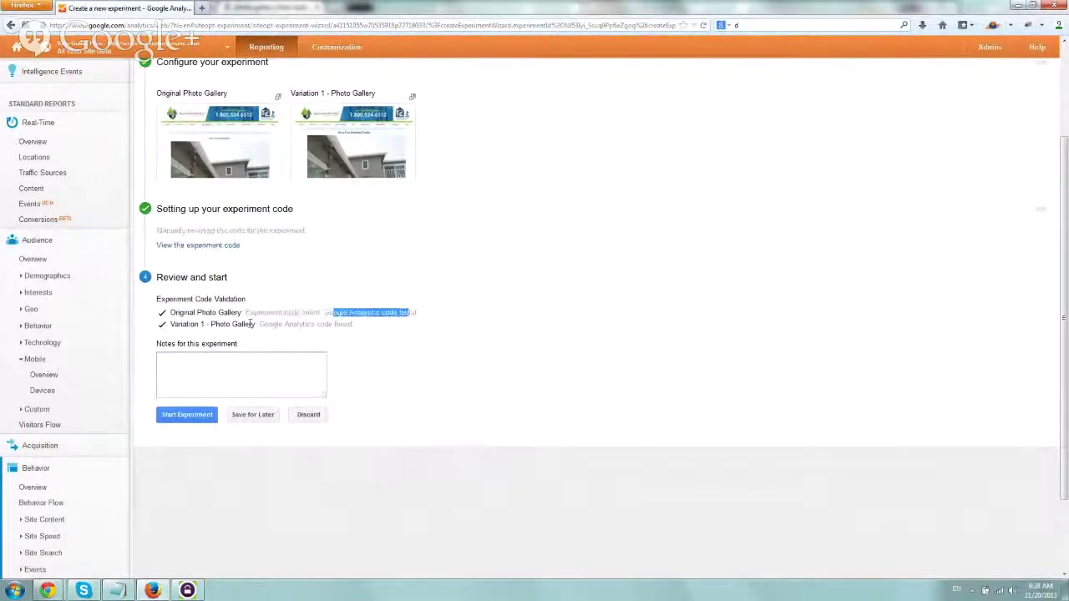
{"action": "left_click_drag", "start_coordinate": [257, 327], "coordinate": [358, 327]}
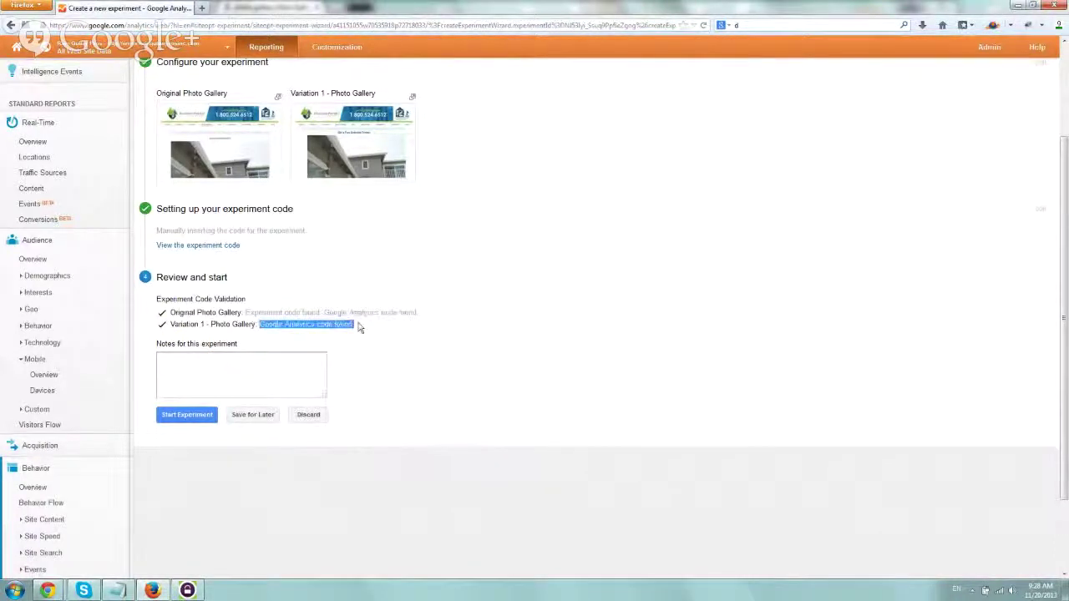
{"action": "left_click", "coordinate": [360, 328]}
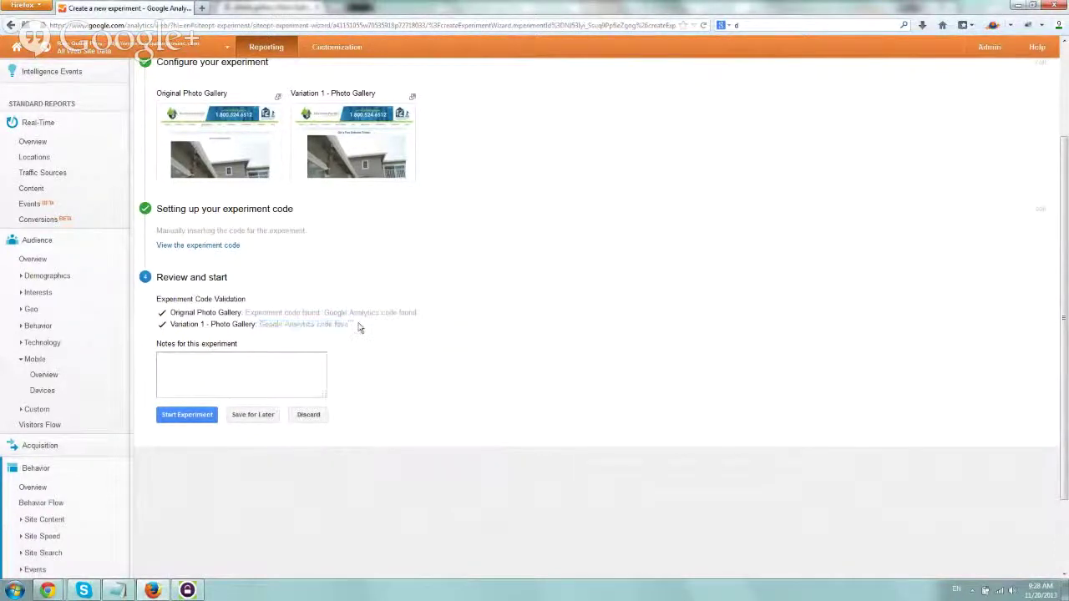
Step: Start the photo gallery experiment and go to the experiments list from the confirmation
{"action": "left_click", "coordinate": [194, 415]}
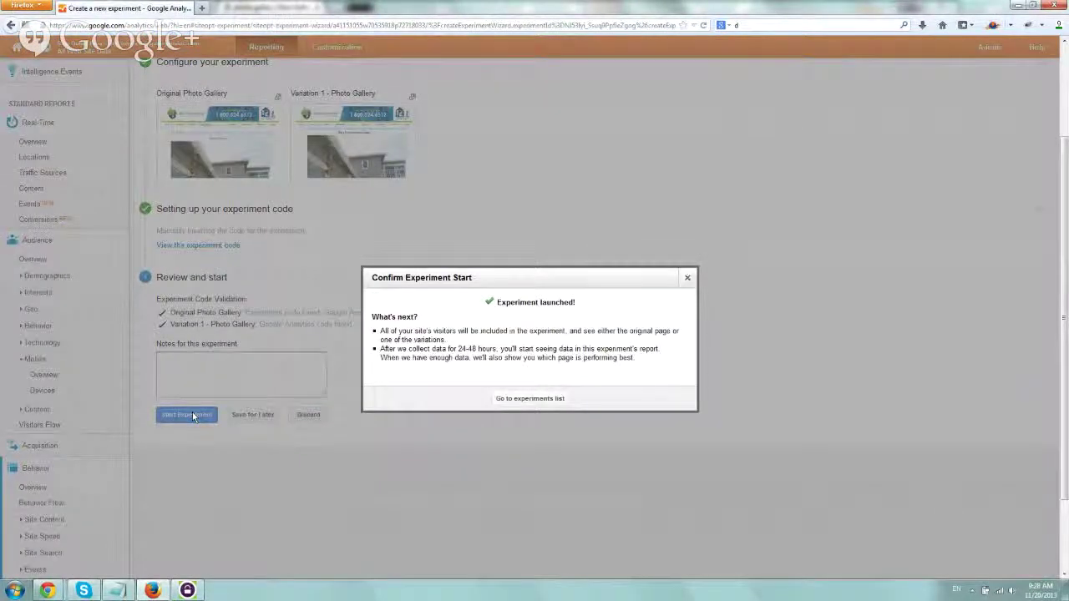
{"action": "left_click", "coordinate": [554, 399]}
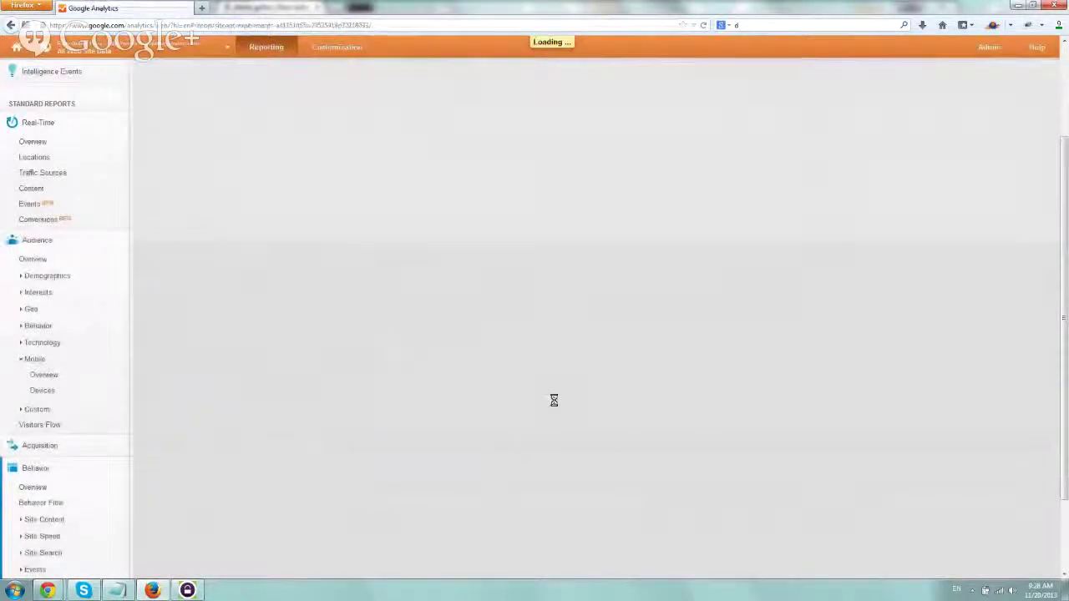